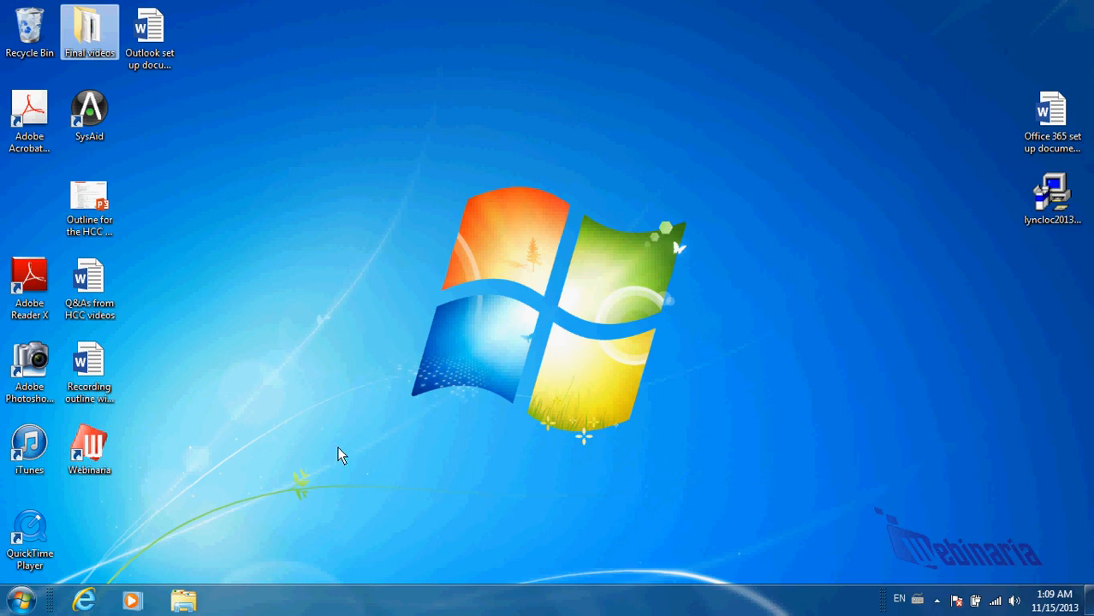
Launch Internet Explorer from the Windows taskbar
left_click(86, 601)
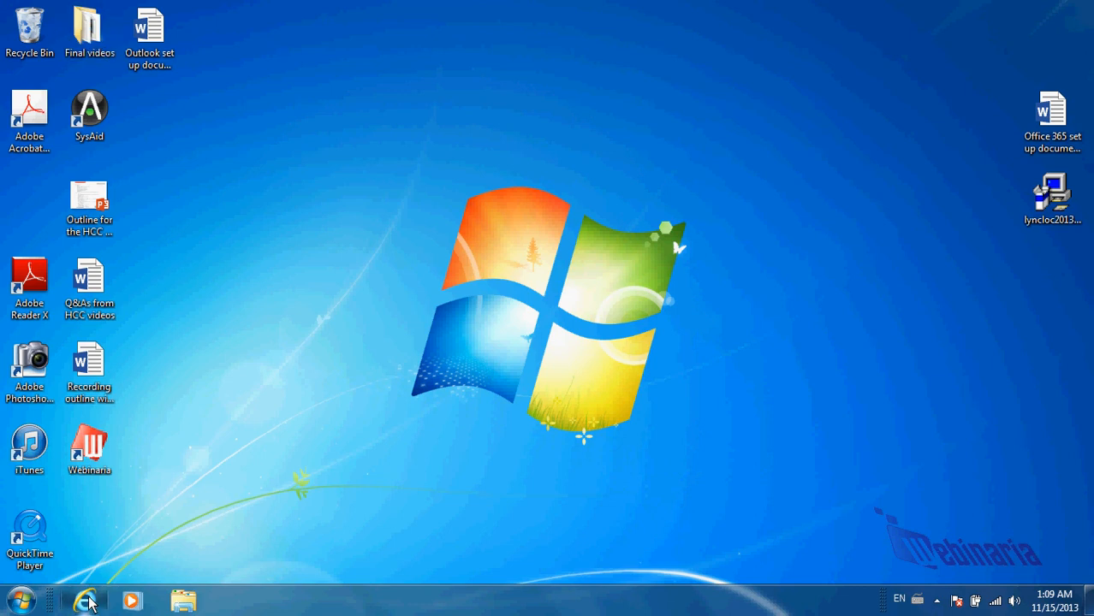
Navigate the browser to portal.microsoftonline.com
left_click(205, 31)
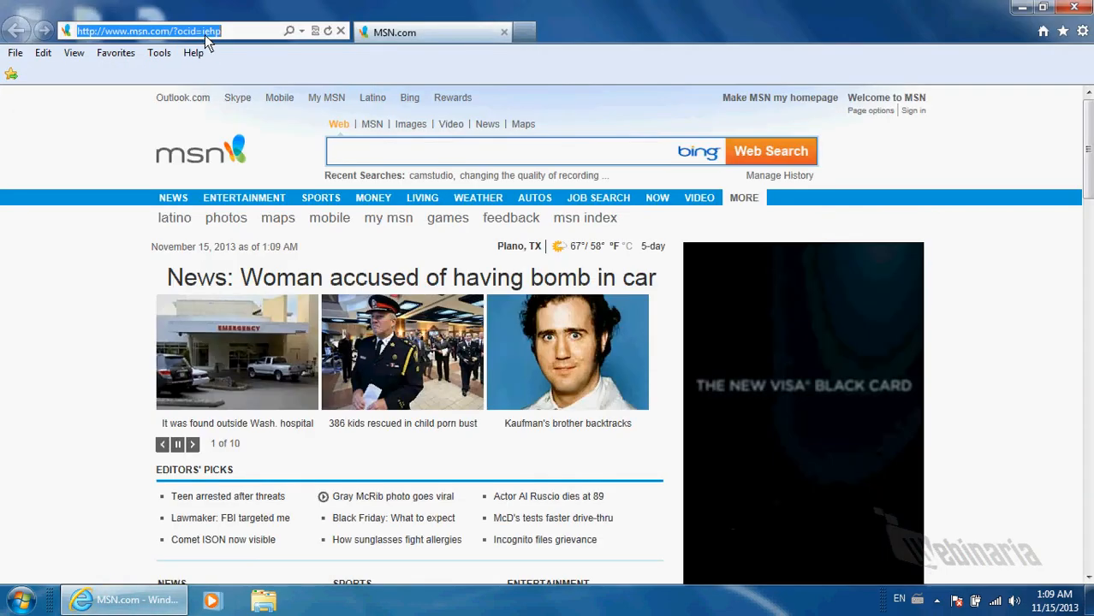
type("port")
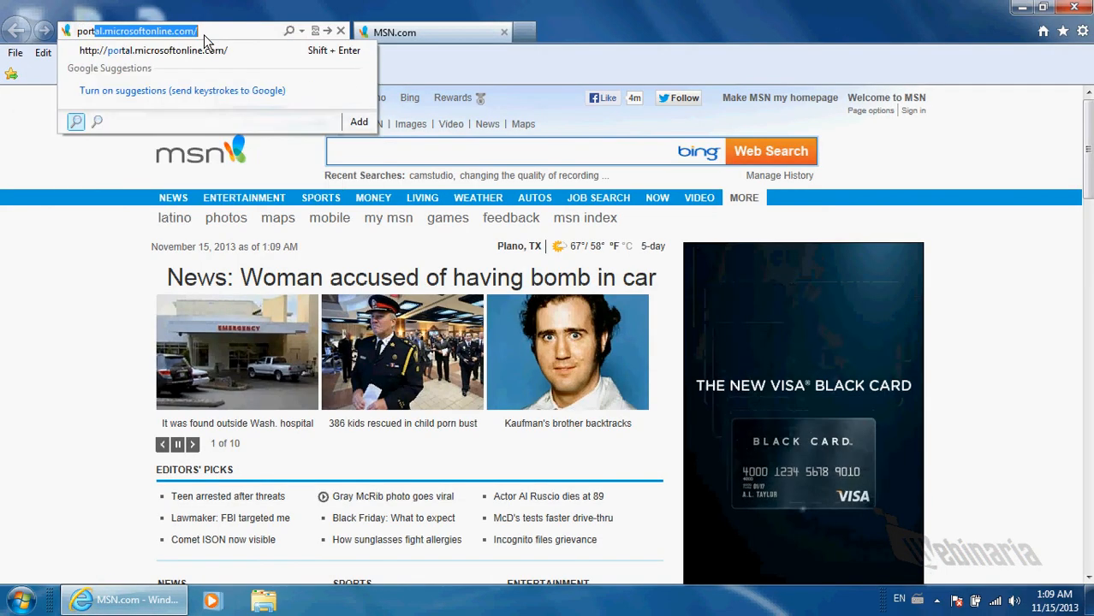
type("al")
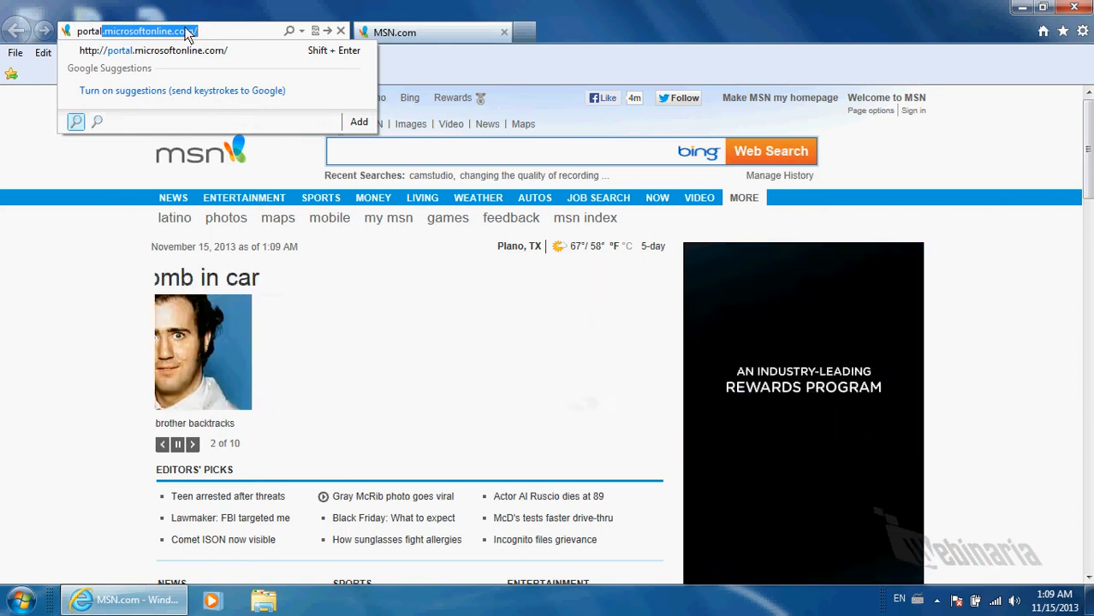
key("Return")
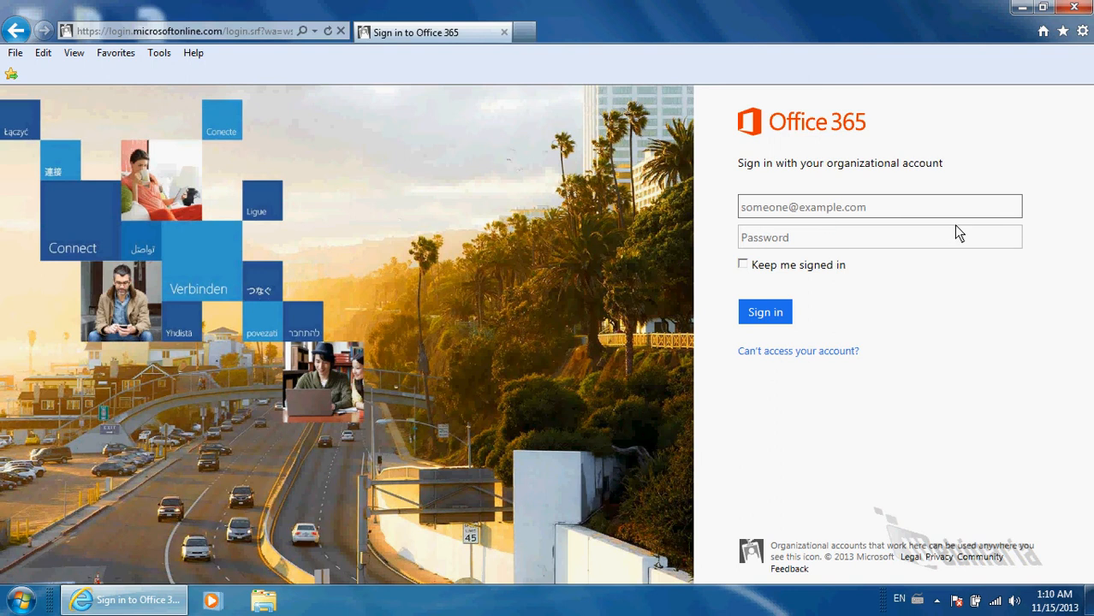
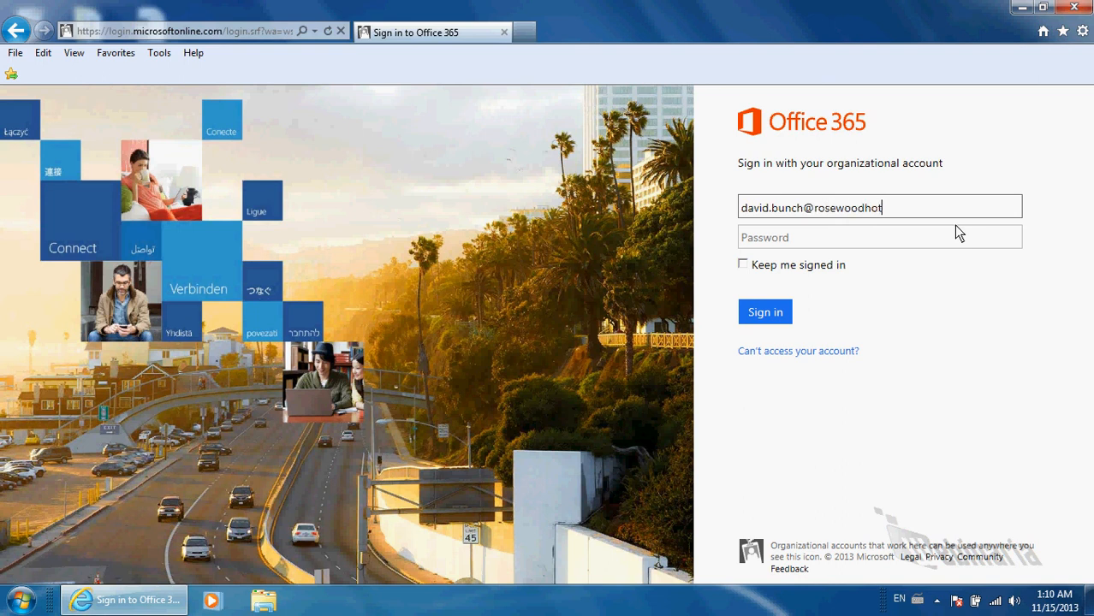
Sign in with the organisational account's e-mail, fixing the domain typo, and its password
type("ls.com")
key("Tab")
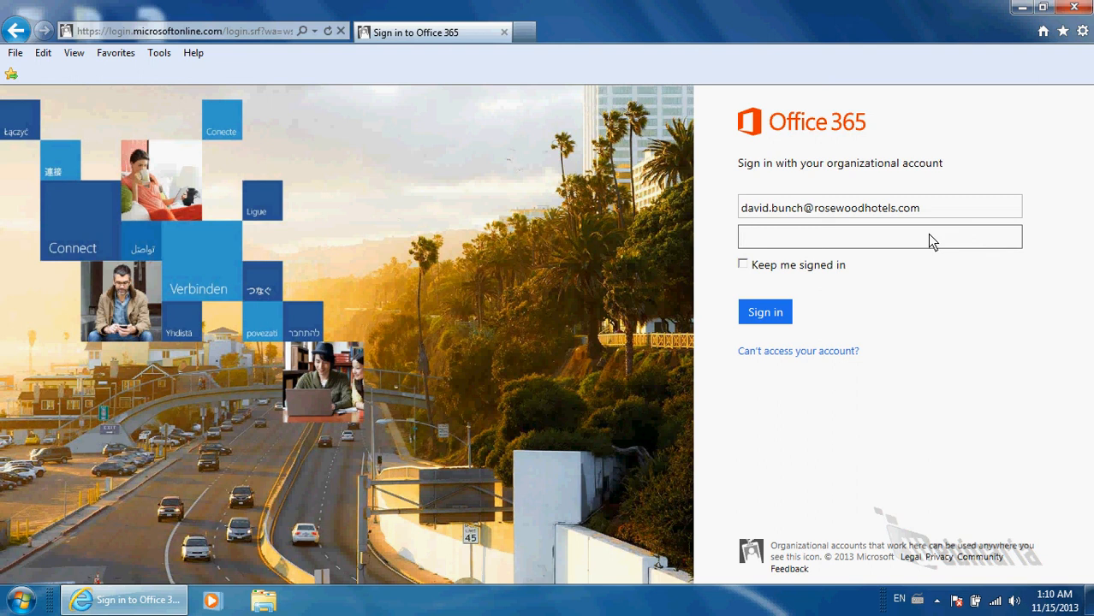
type("•••••••••")
left_click(760, 309)
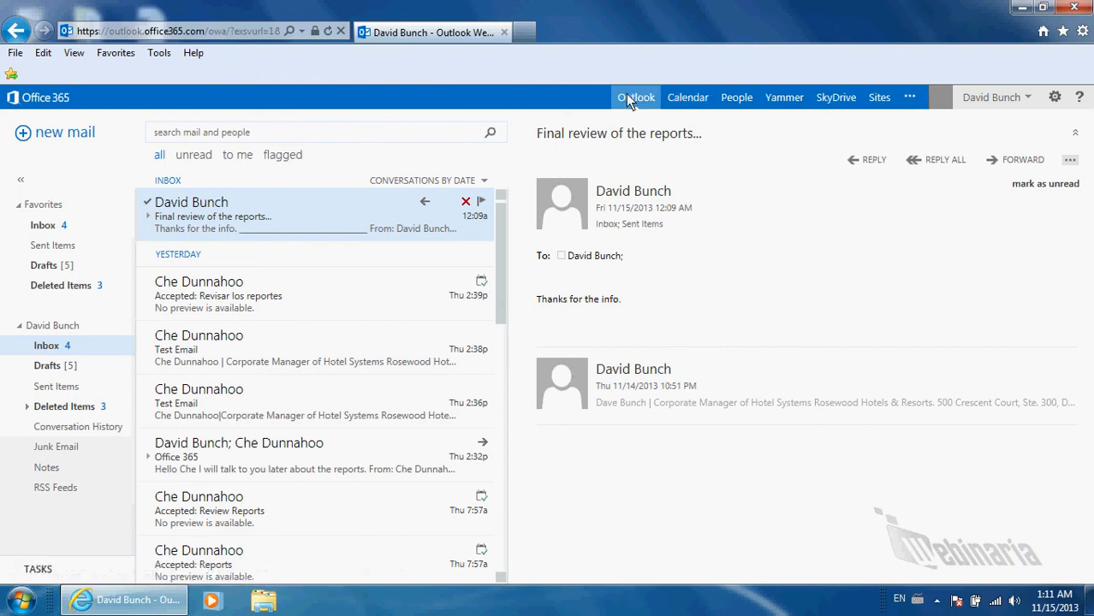
Glance at Calendar and People, then set your presence status to Available
left_click(685, 99)
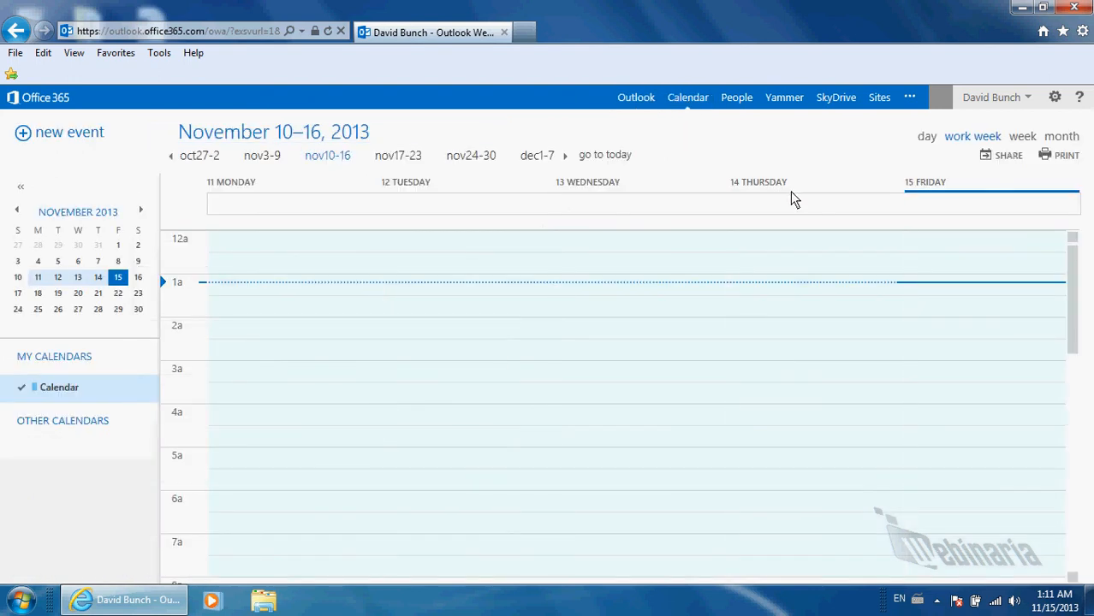
left_click(735, 99)
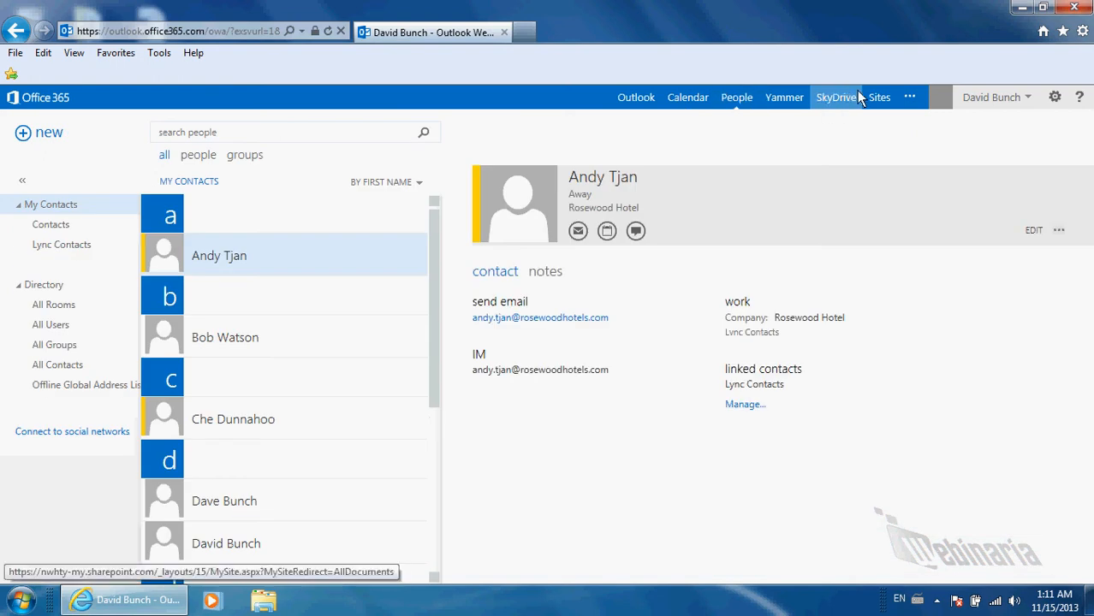
left_click(909, 99)
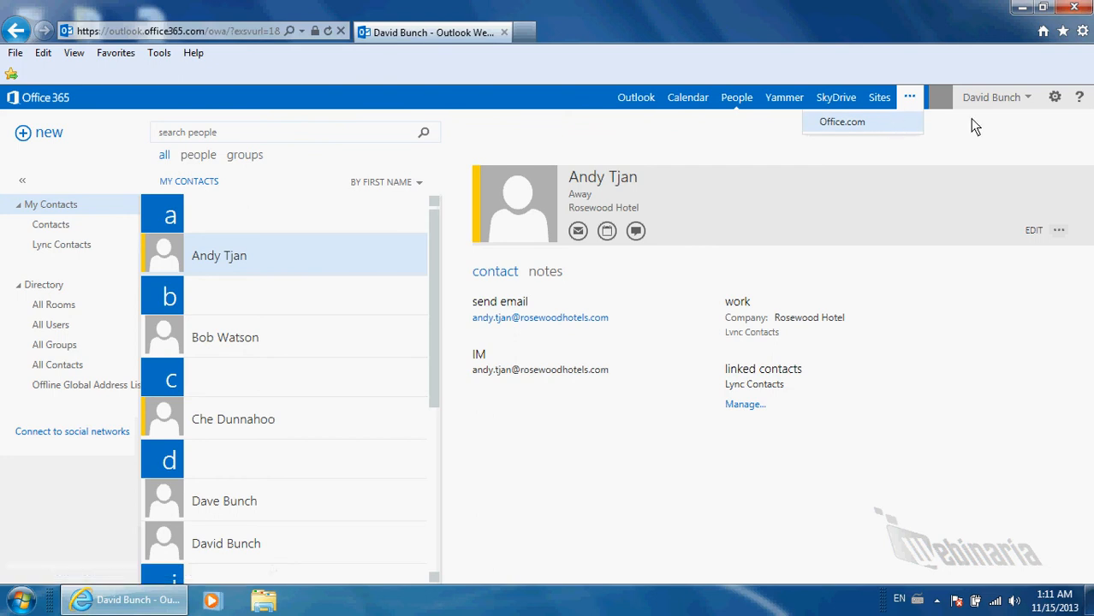
left_click(1027, 99)
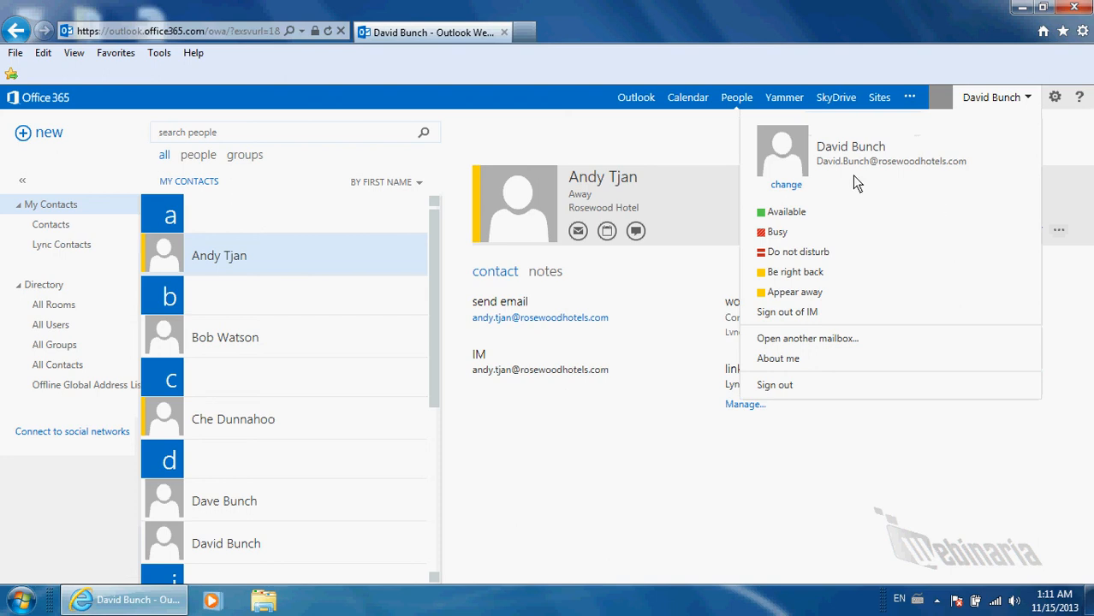
left_click(791, 214)
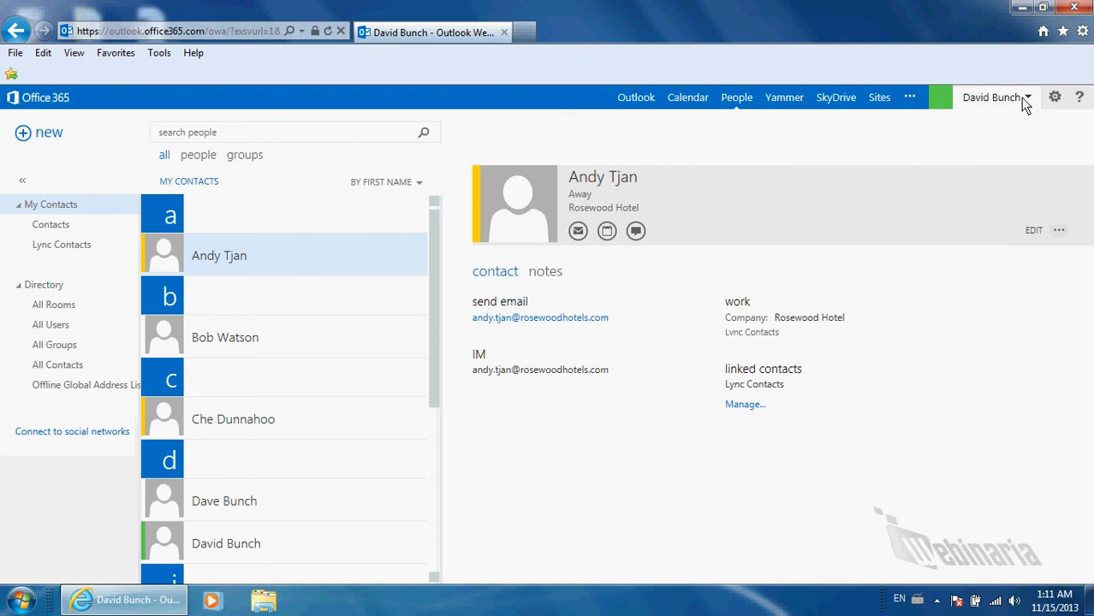
Start a new e-mail and search the contacts directory for a recipient by name
left_click(637, 100)
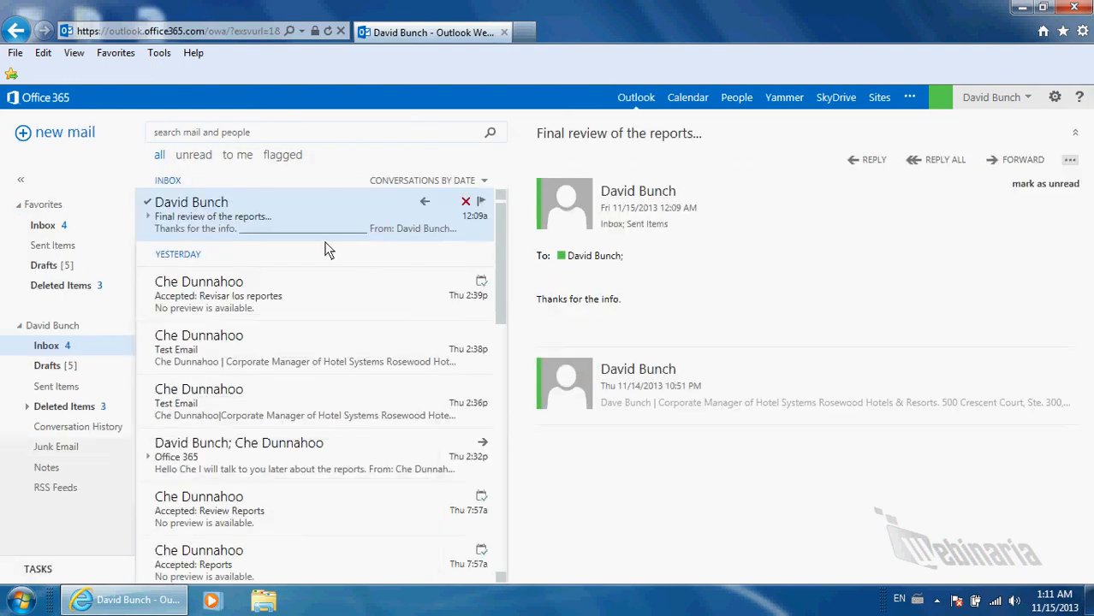
left_click(56, 135)
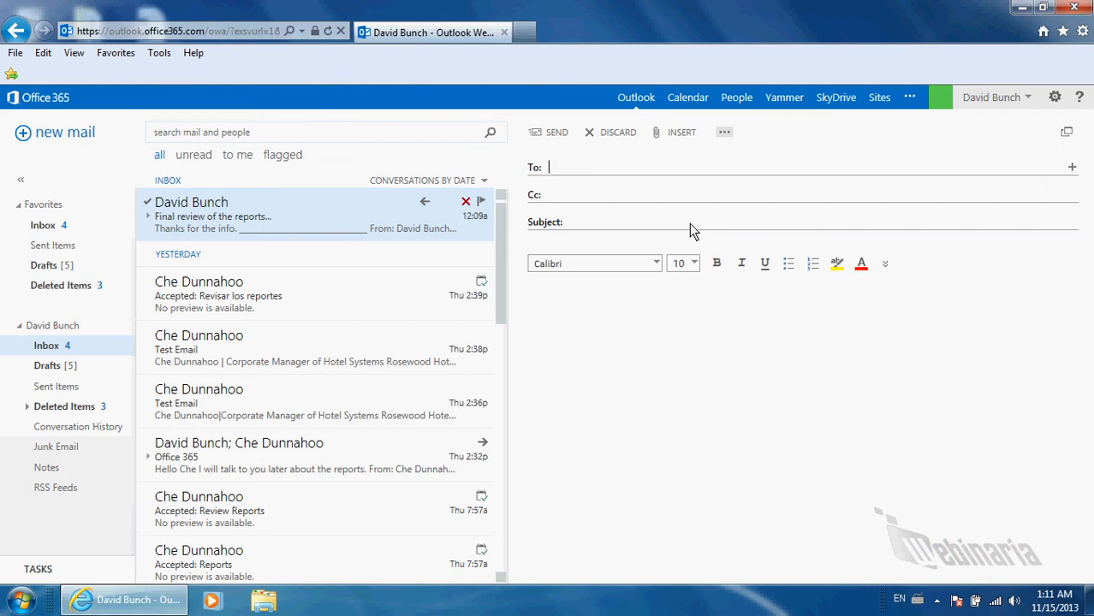
type("Che")
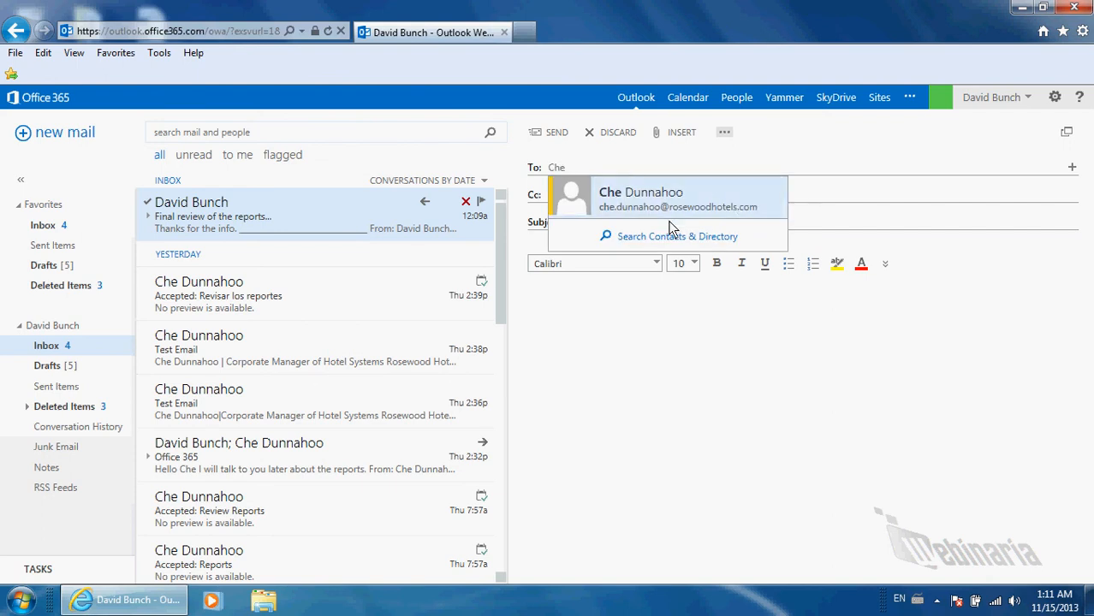
key("BackSpace")
key("BackSpace")
key("BackSpace")
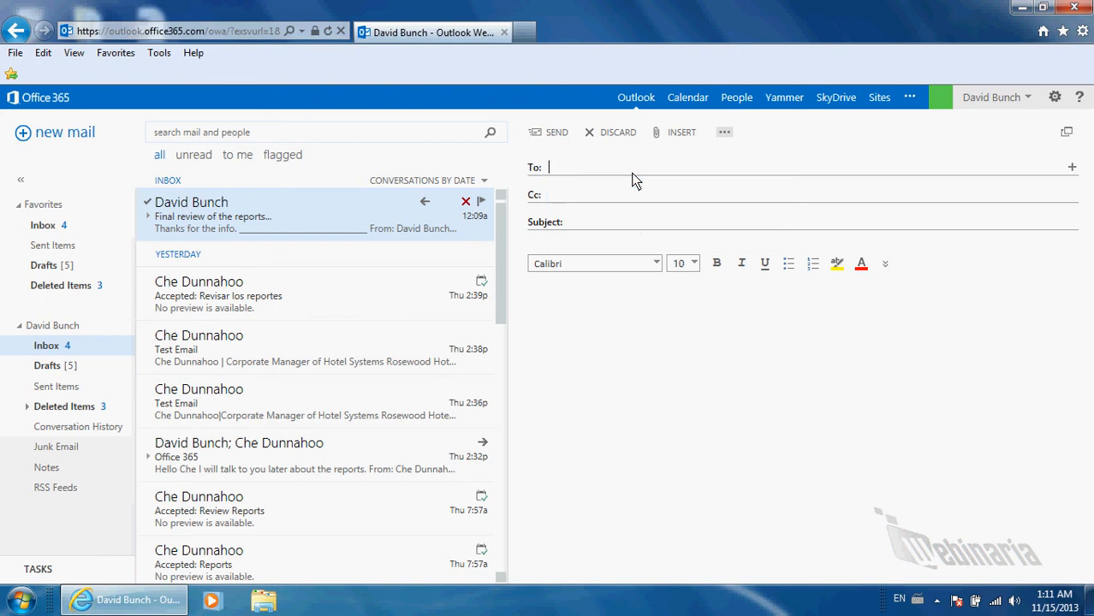
type("scott")
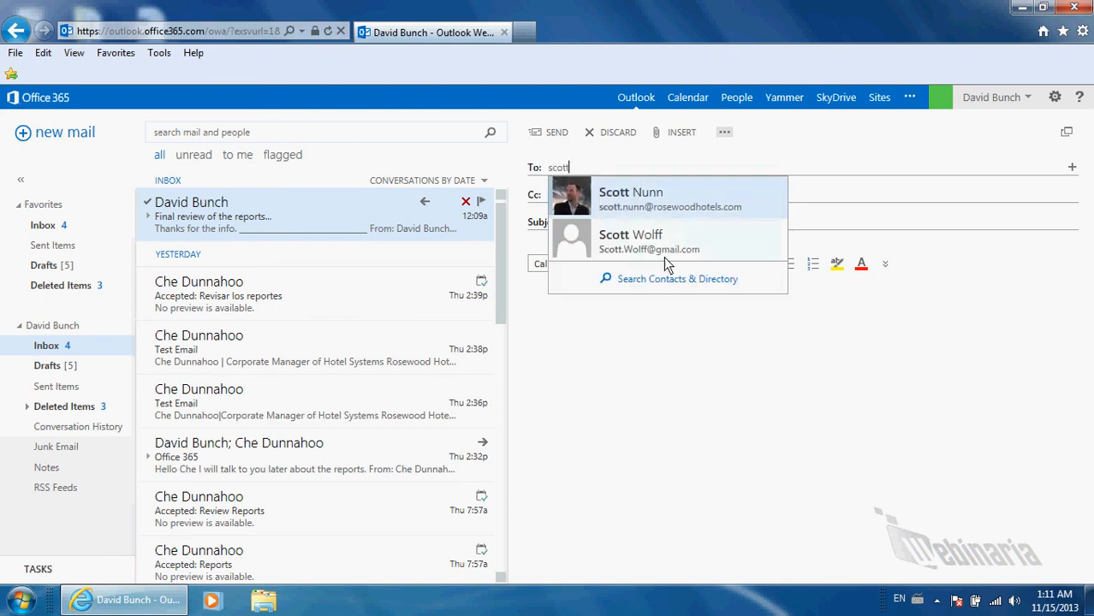
left_click(664, 280)
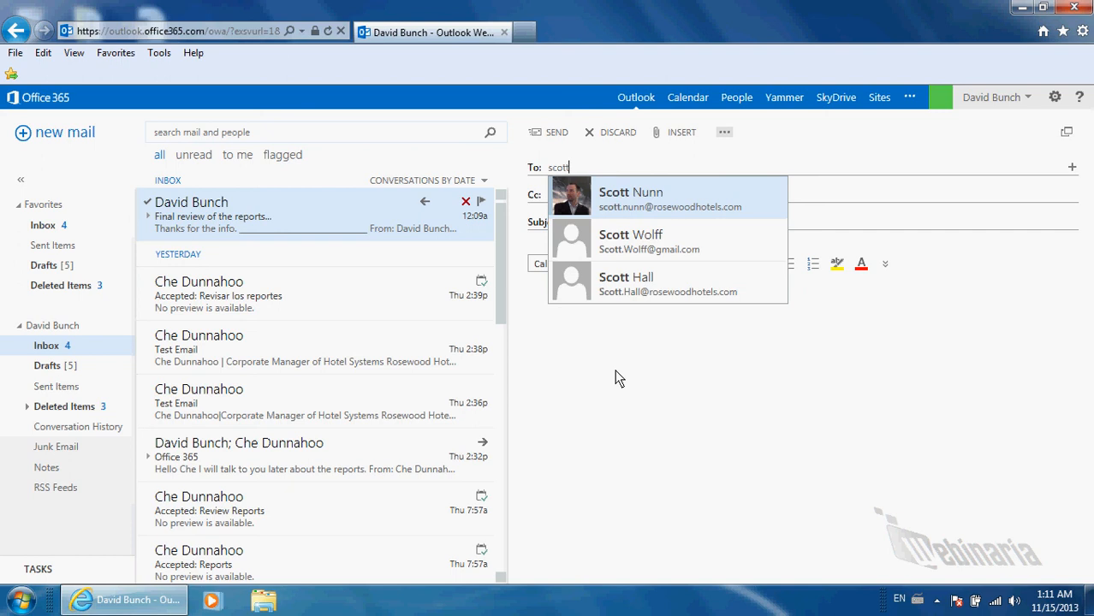
Address the message to the external contact's typed e-mail address instead
key("BackSpace")
key("BackSpace")
key("BackSpace")
key("BackSpace")
key("BackSpace")
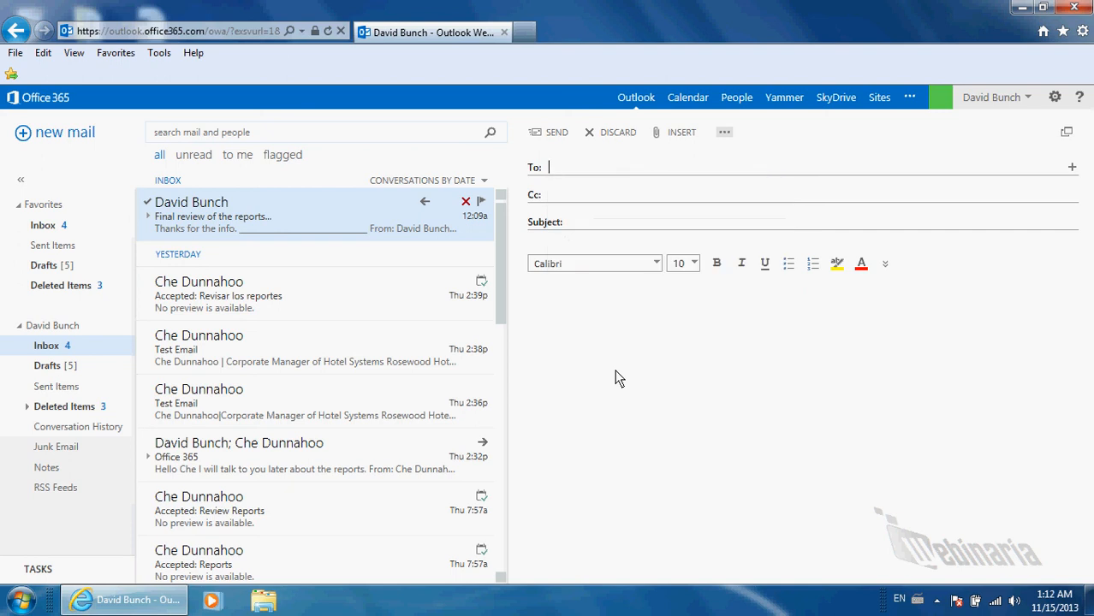
type("John")
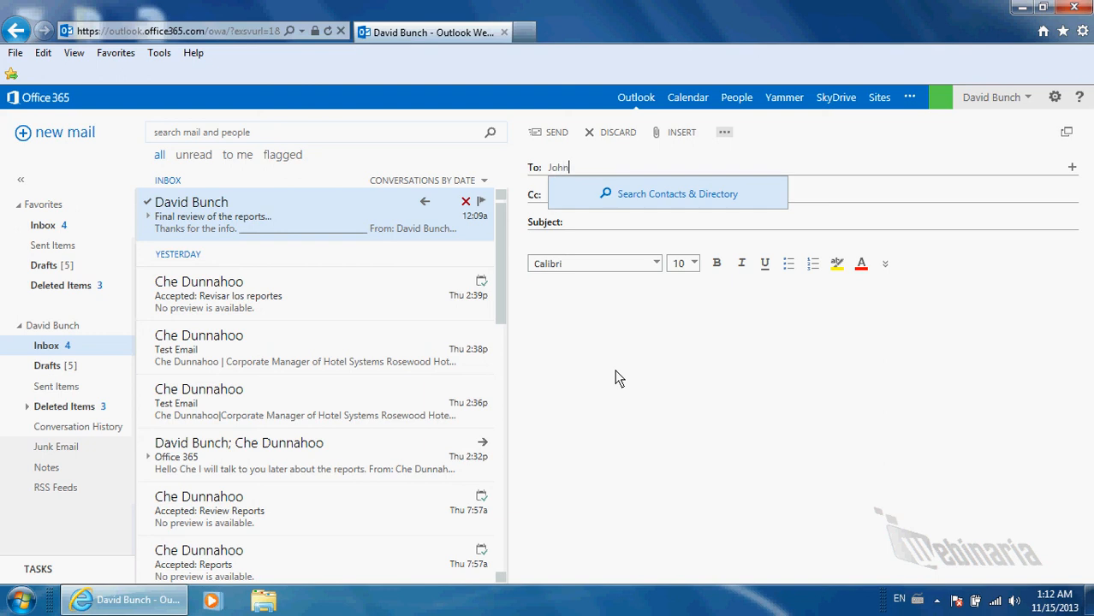
key("BackSpace")
key("BackSpace")
key("BackSpace")
key("BackSpace")
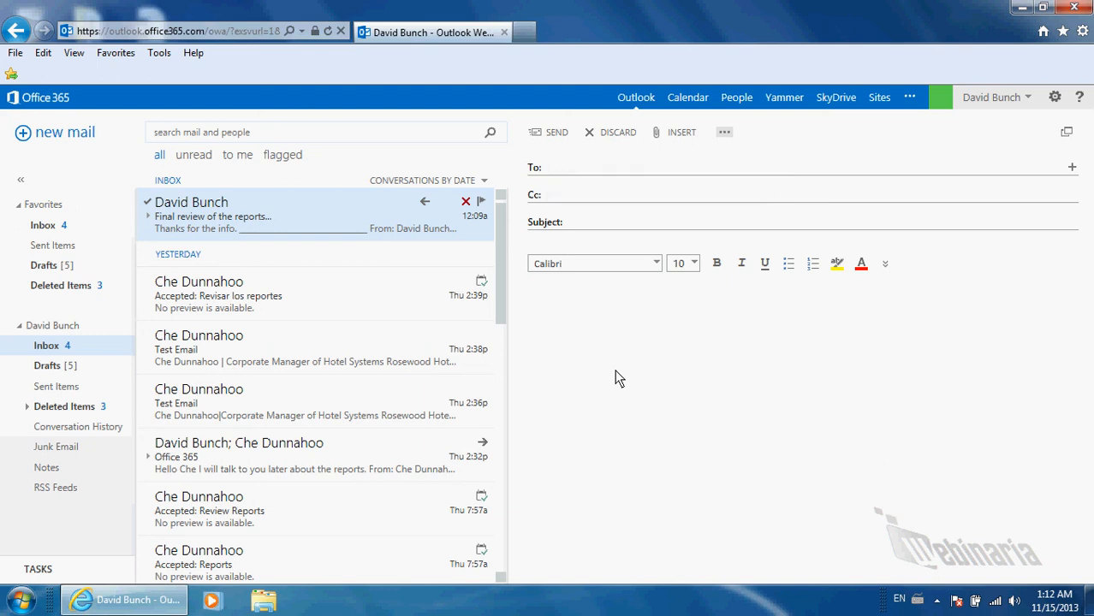
type("j")
key("BackSpace")
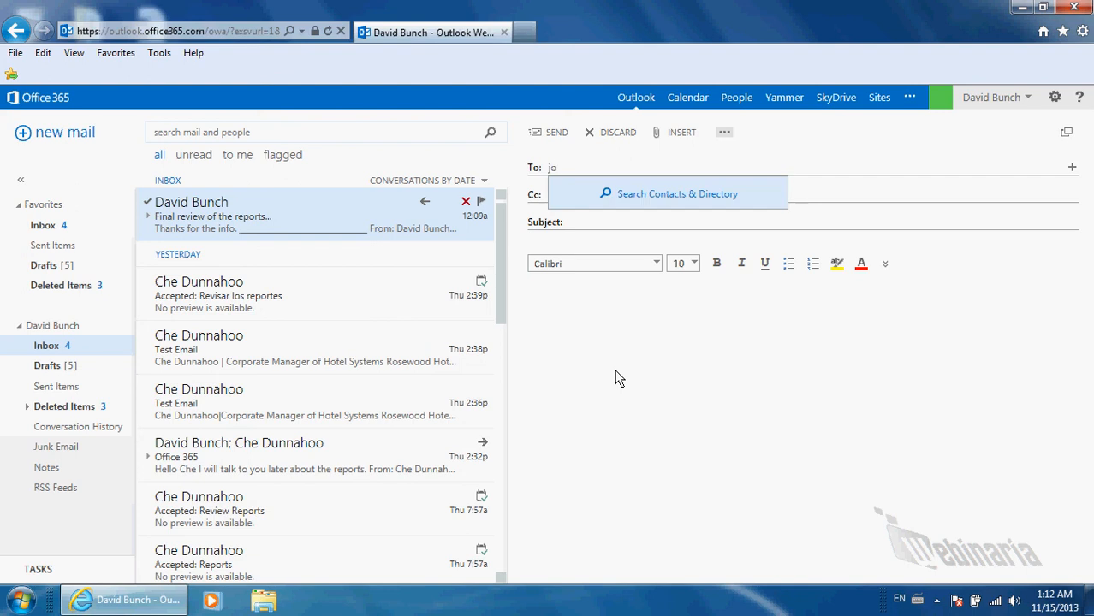
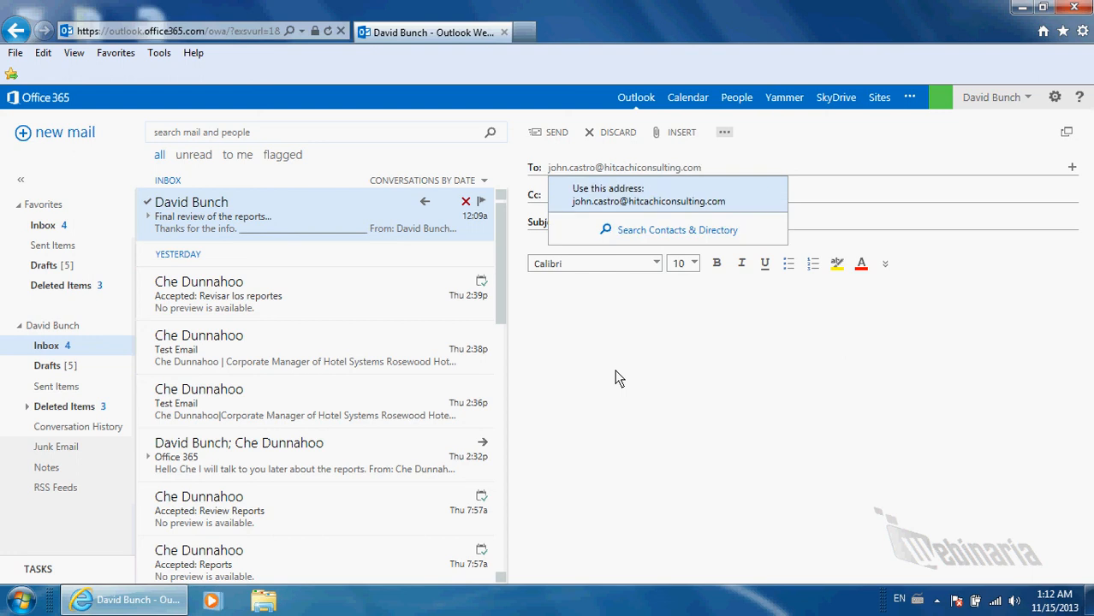
left_click(608, 197)
left_click(609, 215)
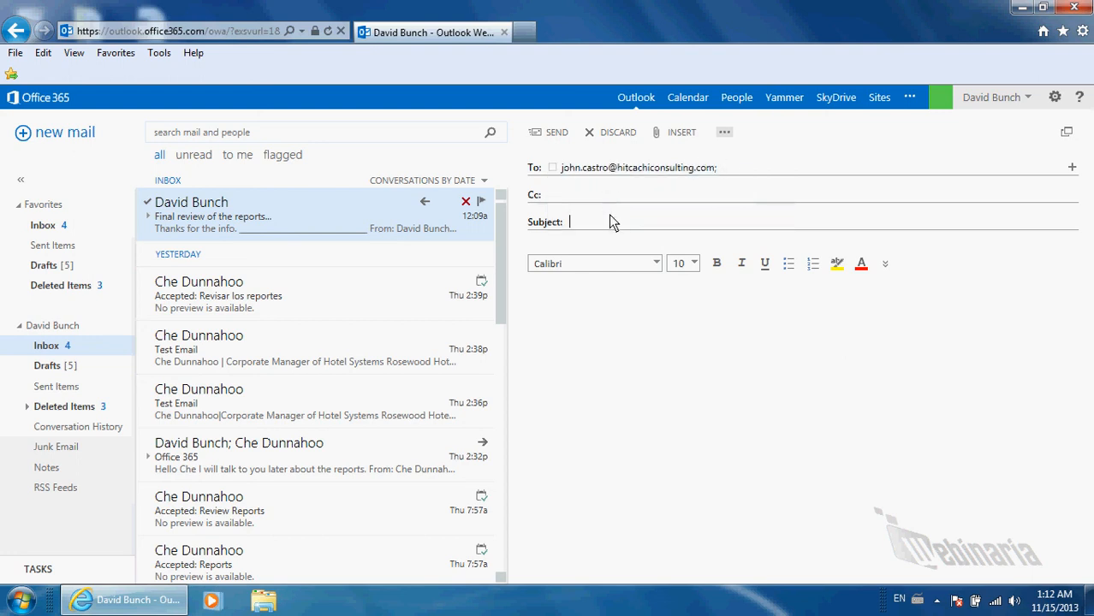
Send subject 'Working on the reports', body 'I think we should meet tomorrow.', signed with your name
type("Working on the reports")
key("Tab")
type("I think we should meet time")
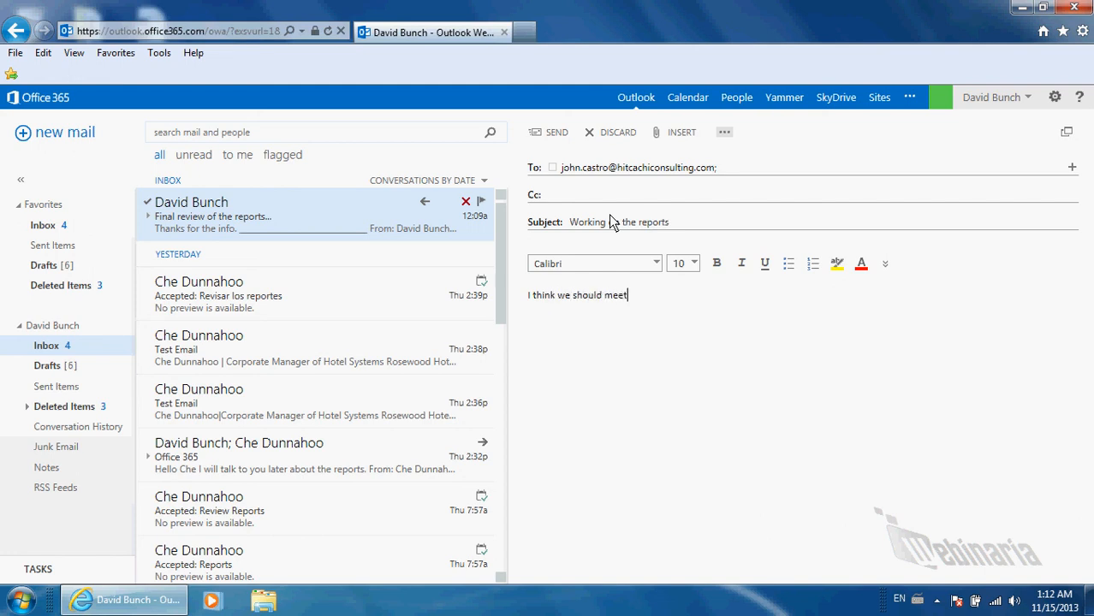
key("BackSpace")
key("BackSpace")
key("BackSpace")
type("omorrow.")
key("Return")
type("Dave")
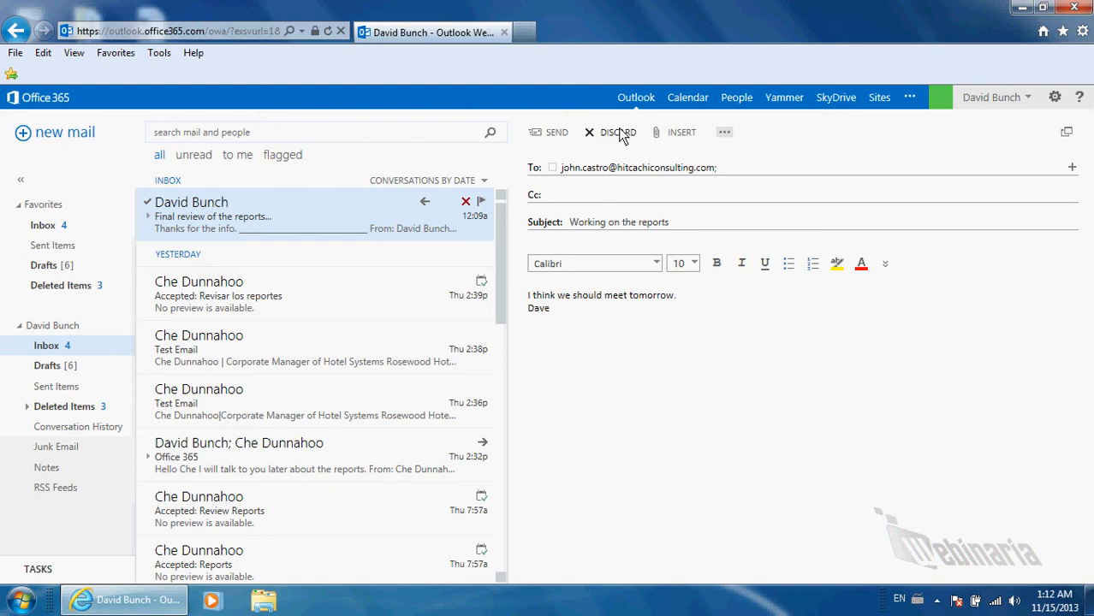
left_click(678, 134)
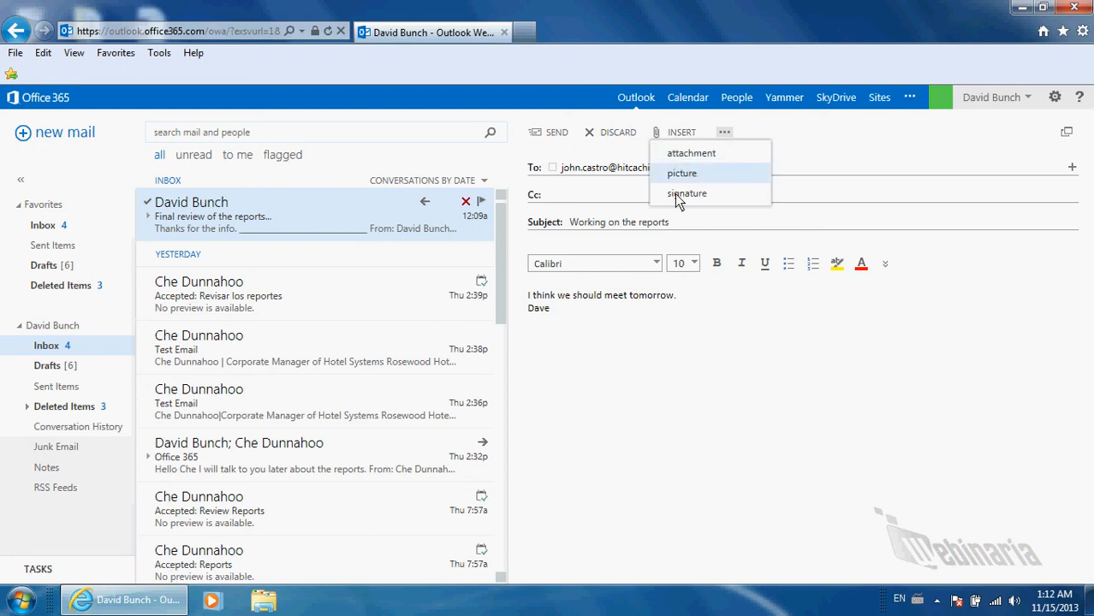
left_click(552, 135)
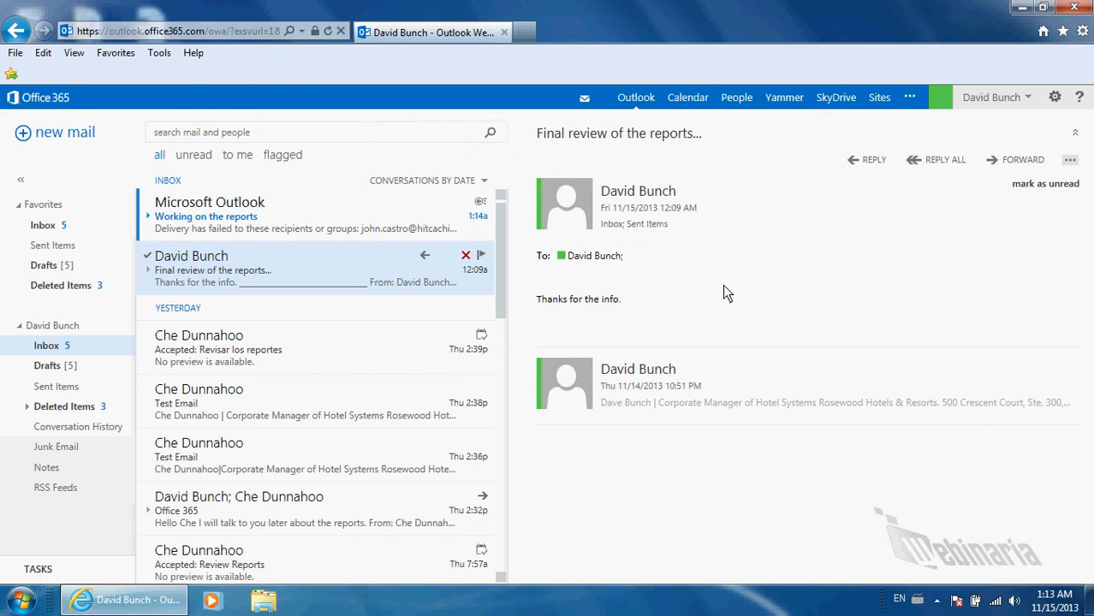
Compare day, work week, week and month views, ending on the Friday, November 15 day view
left_click(699, 100)
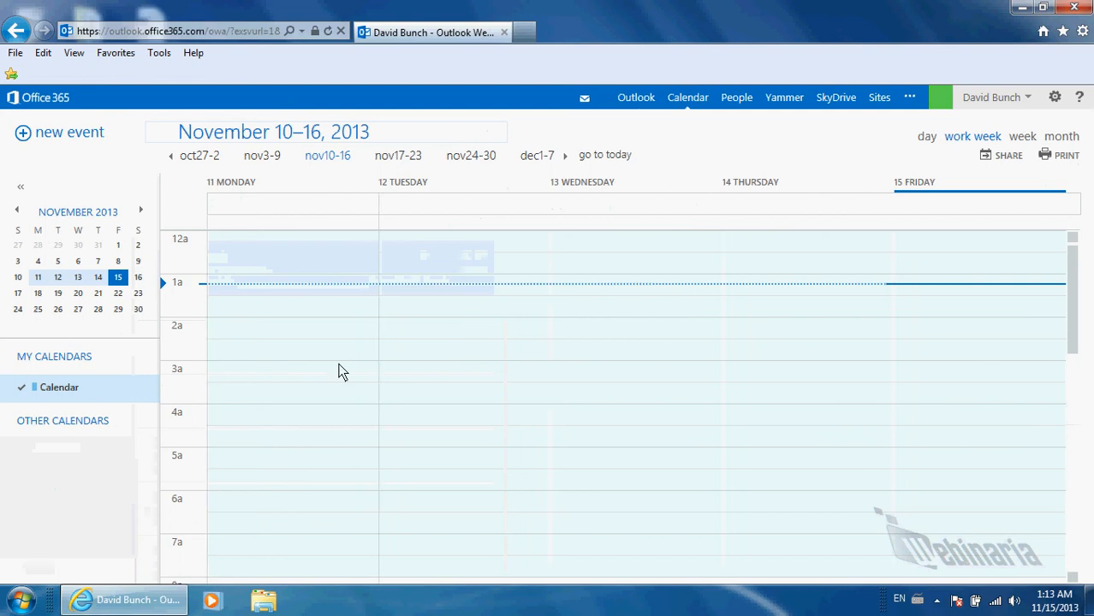
left_click(930, 139)
left_click(969, 143)
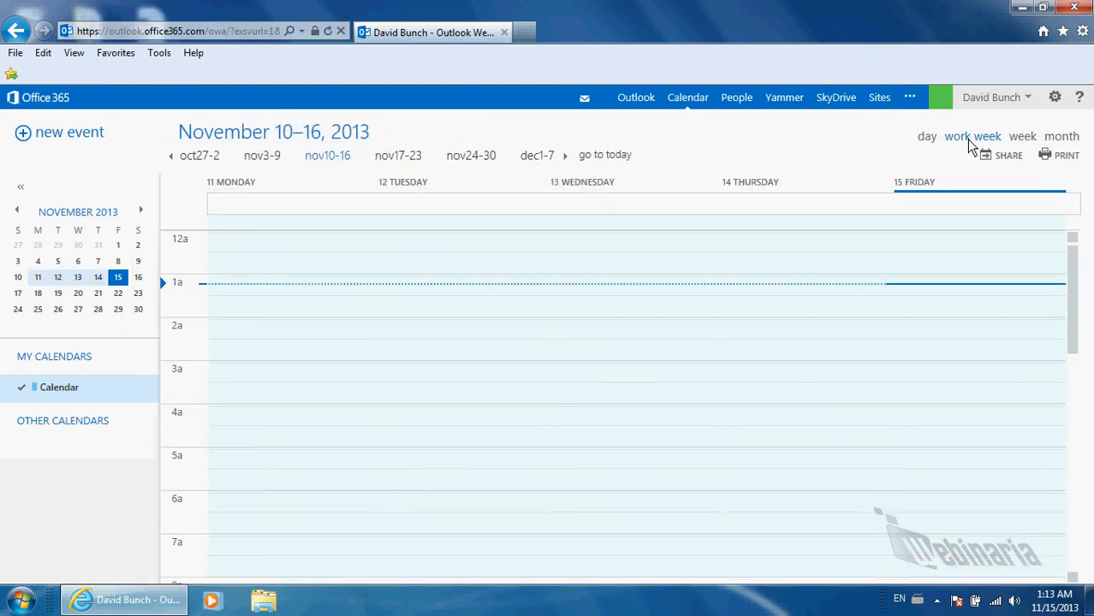
left_click(1023, 140)
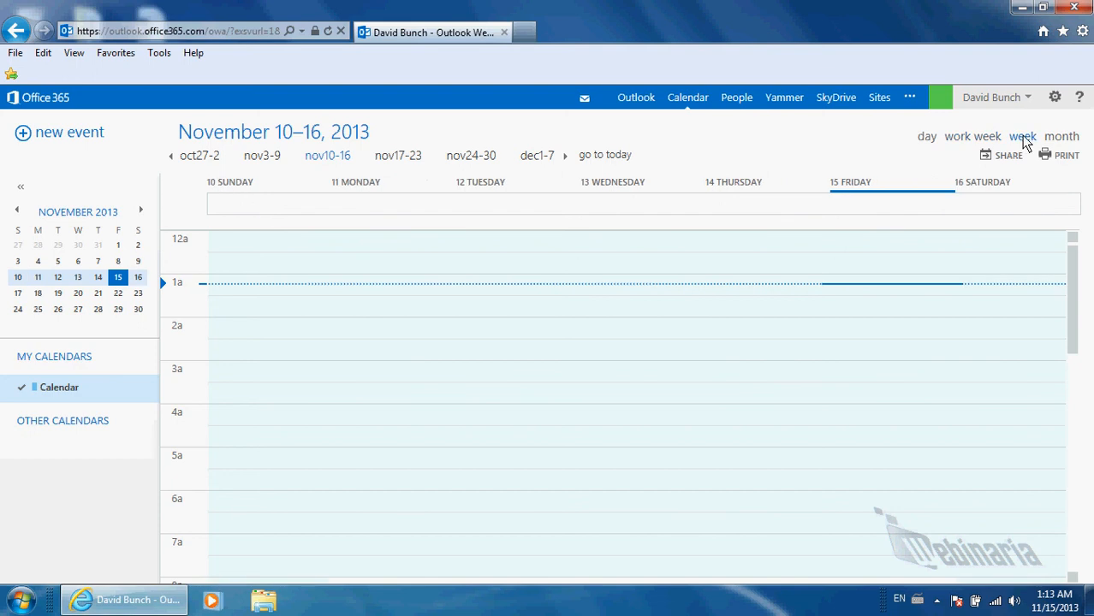
left_click(1059, 138)
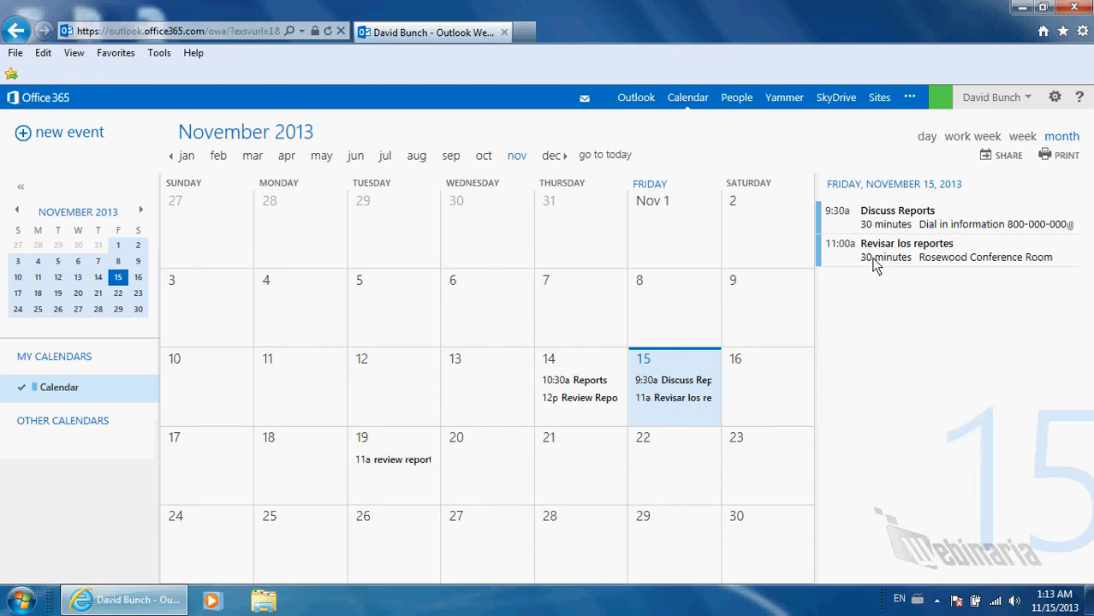
left_click(927, 136)
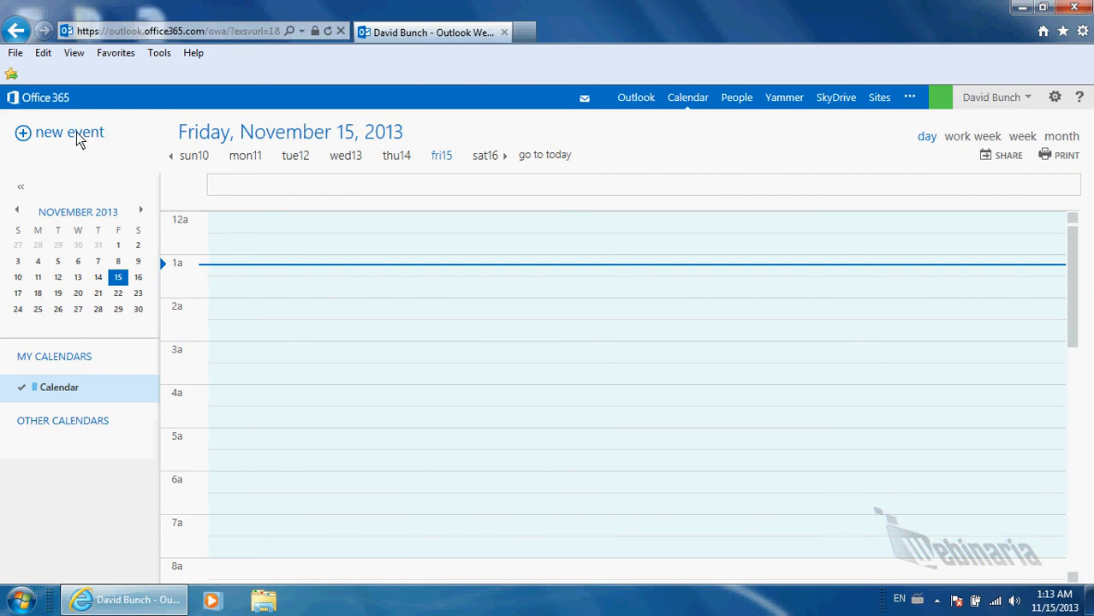
Create a new event titled 'Review reports' at 4:30 AM on 11/15/2013
left_click(286, 331)
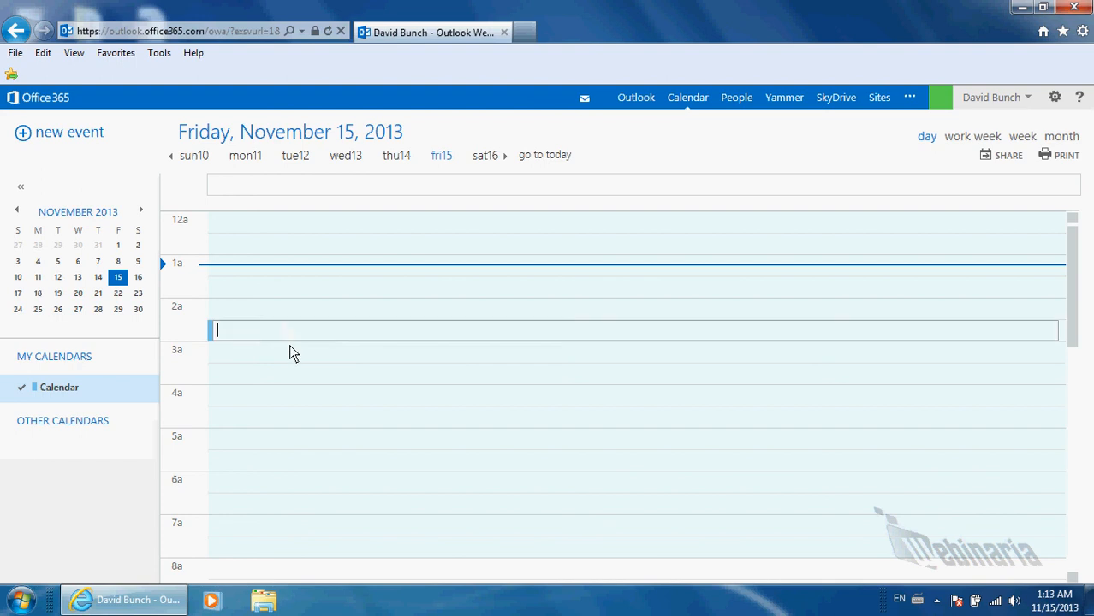
left_click(296, 398)
left_click(304, 424)
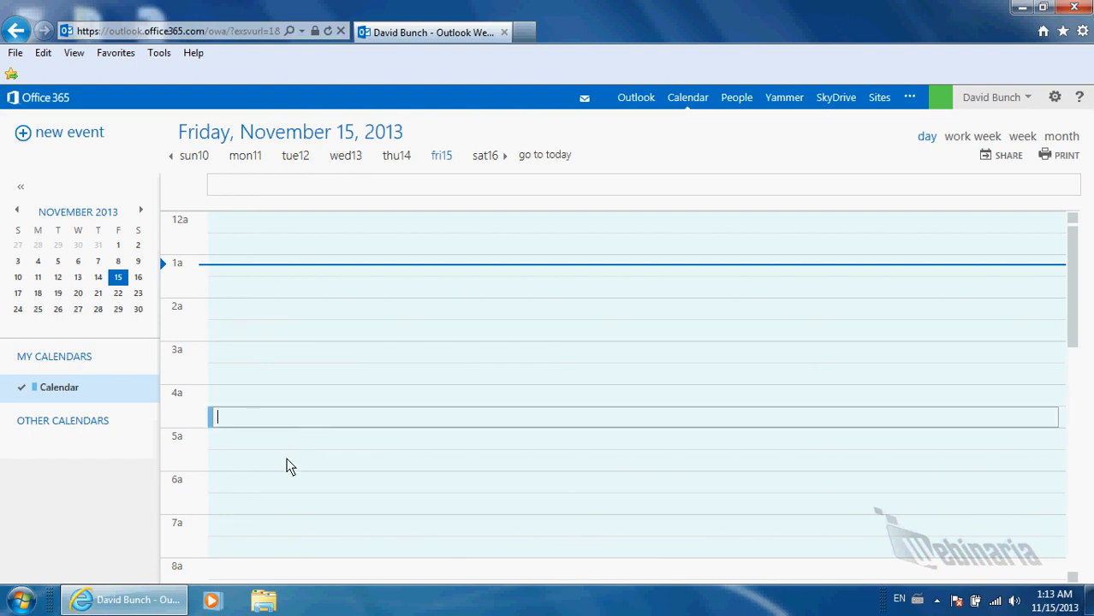
left_click(62, 133)
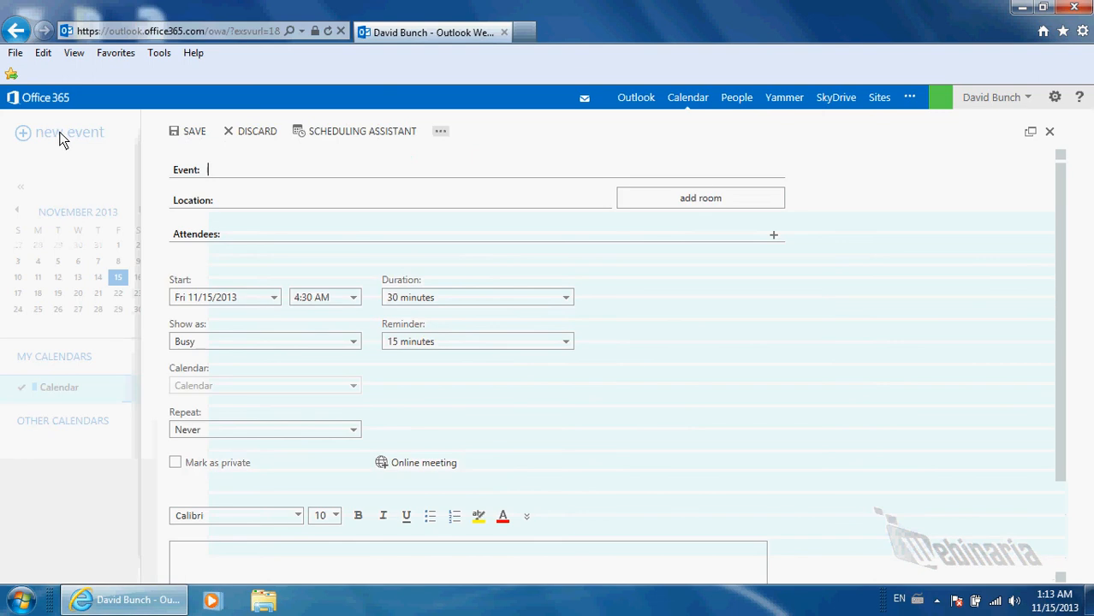
type("R")
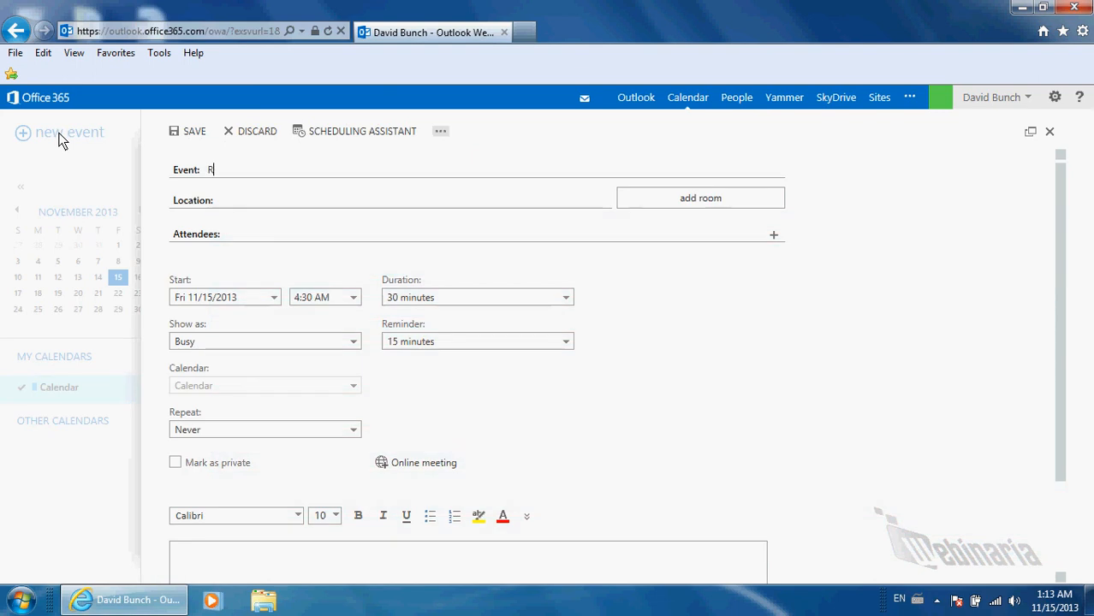
type("eview reports")
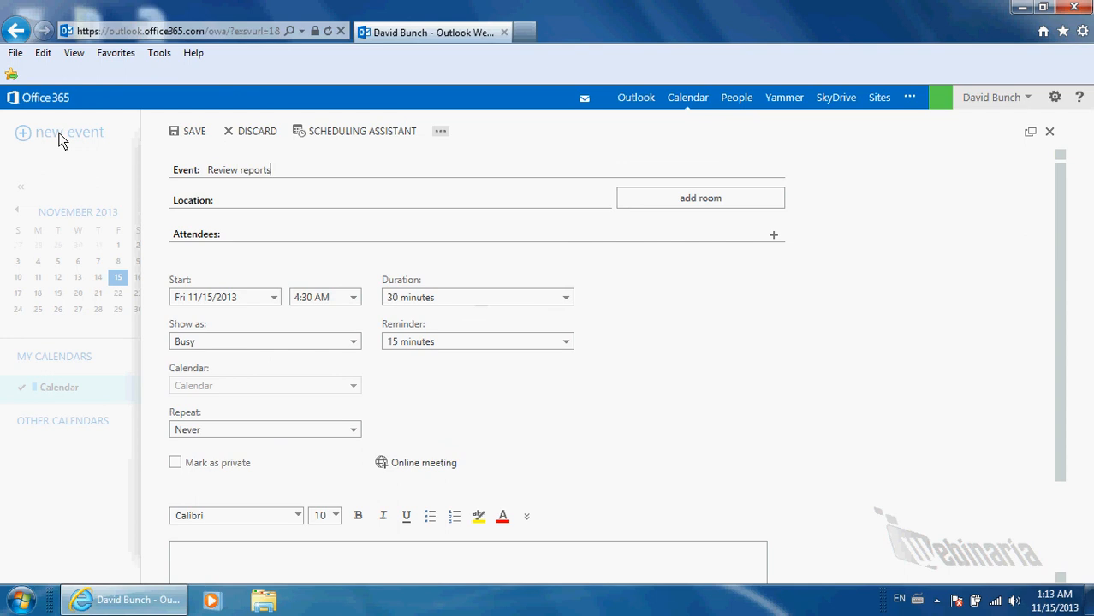
key("Tab")
key("Tab")
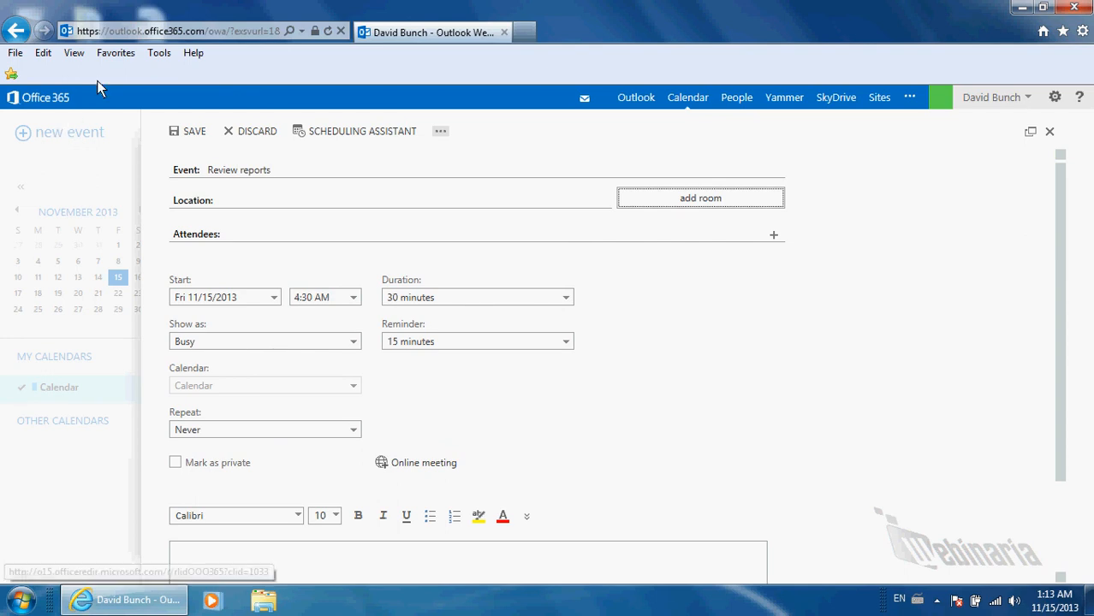
left_click(492, 202)
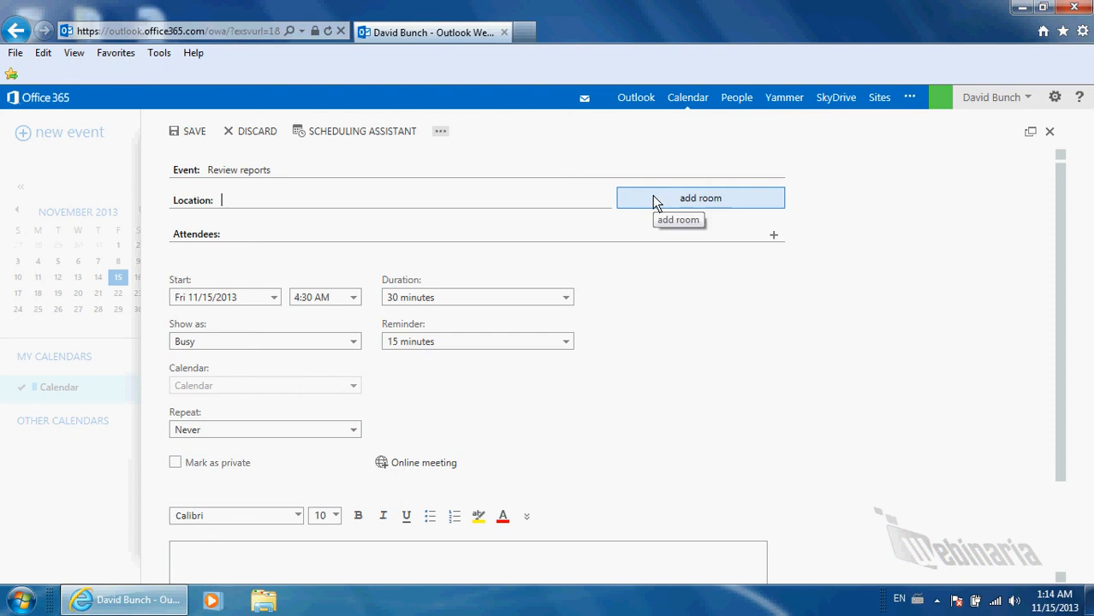
Try adding a suggested attendee, then browse the contact list for attendees
left_click(586, 233)
type("che")
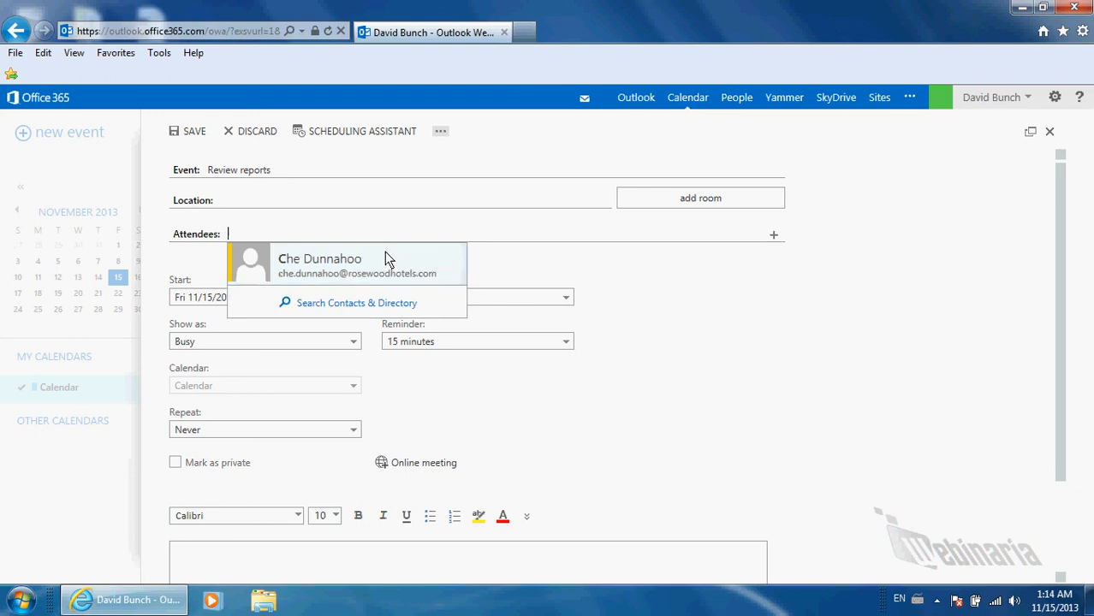
left_click(385, 253)
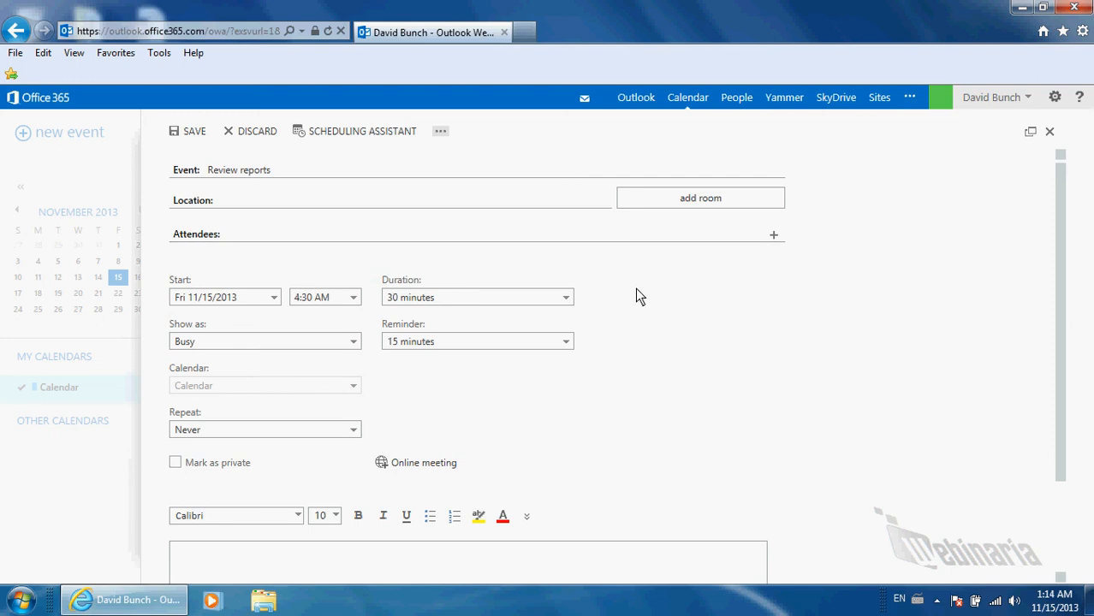
left_click(775, 235)
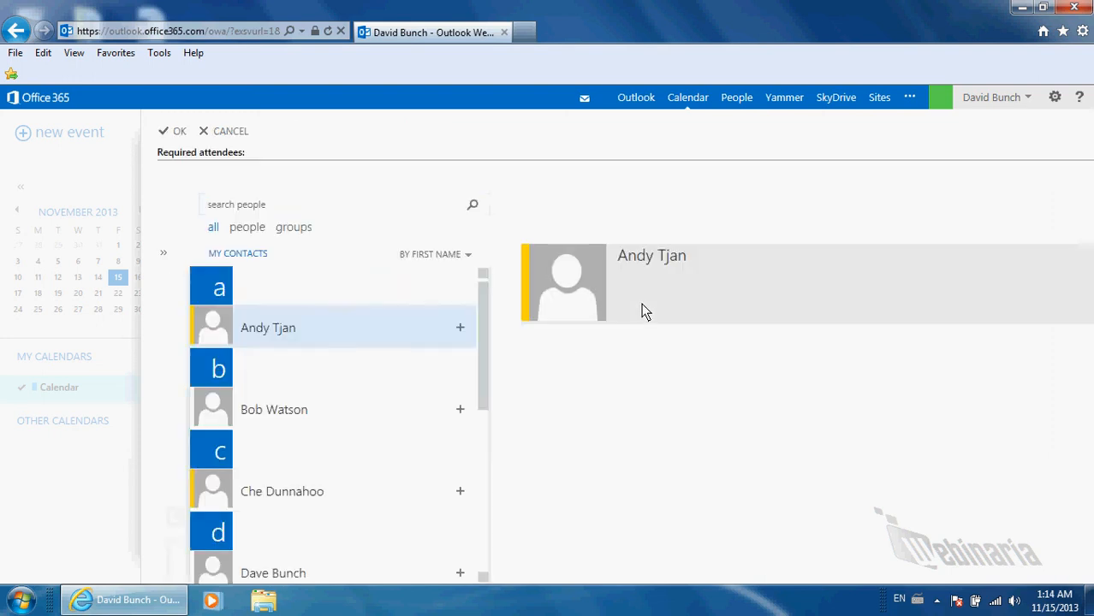
scroll(417, 356, "down", 3)
scroll(417, 366, "down", 1)
scroll(410, 385, "up", 5)
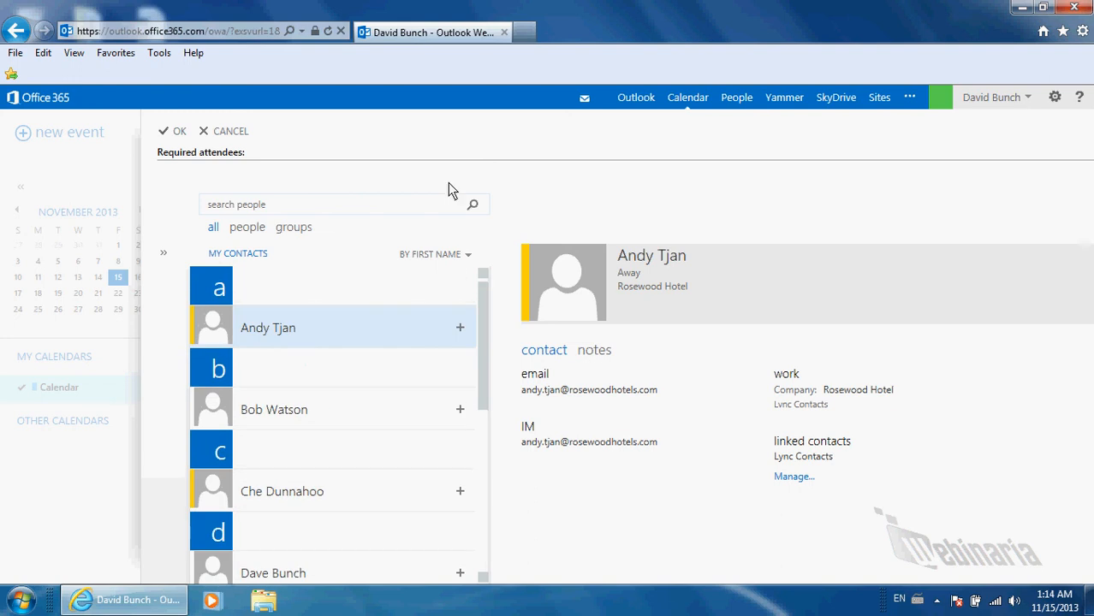
Close the contact list and add a searched contact from suggestions as an attendee
left_click(219, 136)
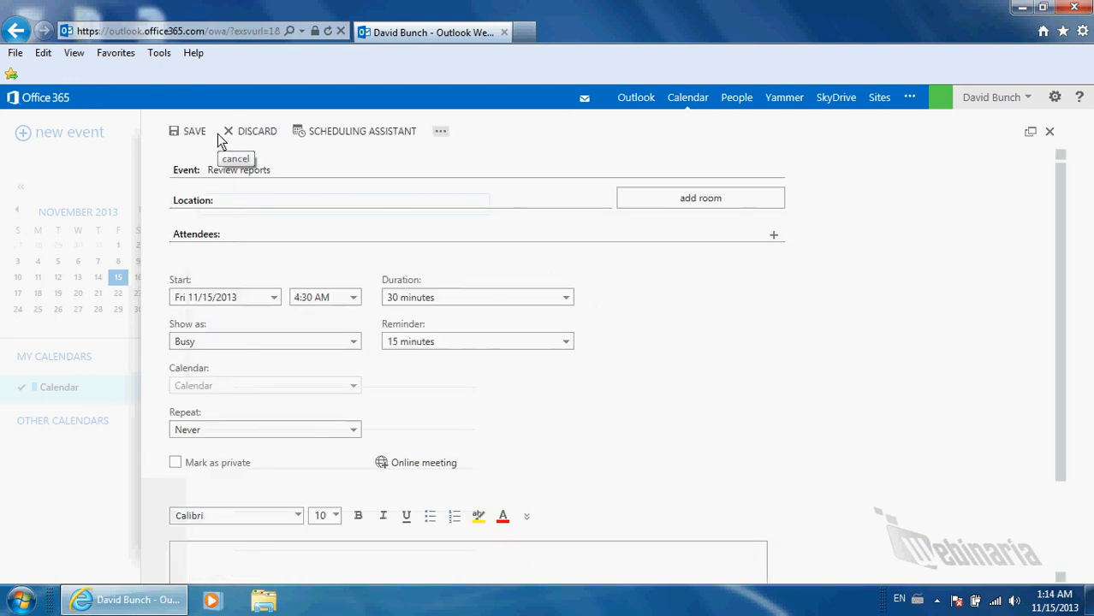
type("scott")
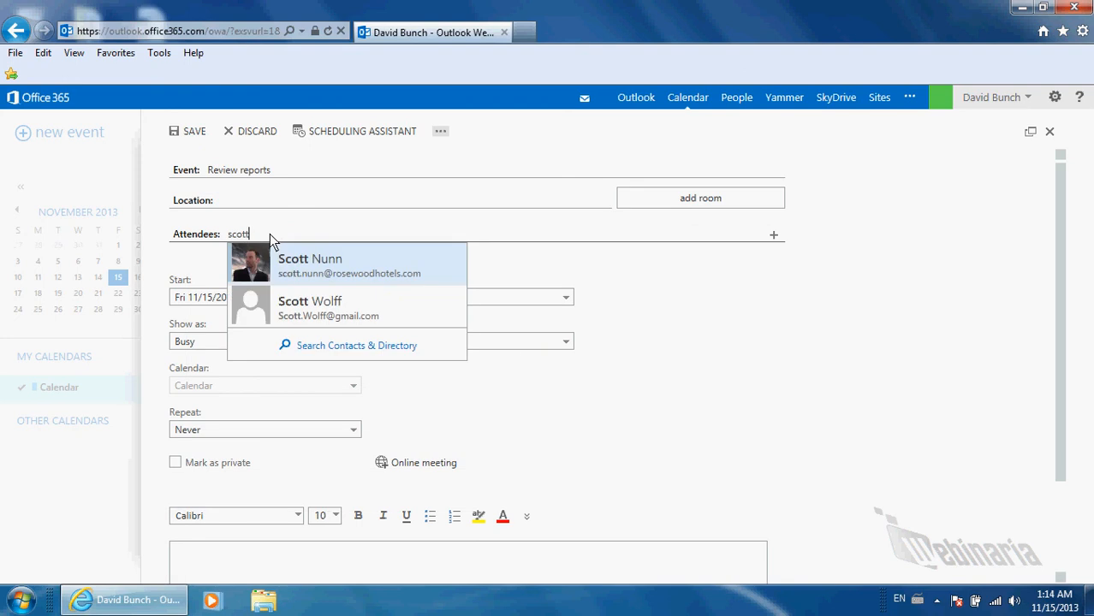
left_click(285, 310)
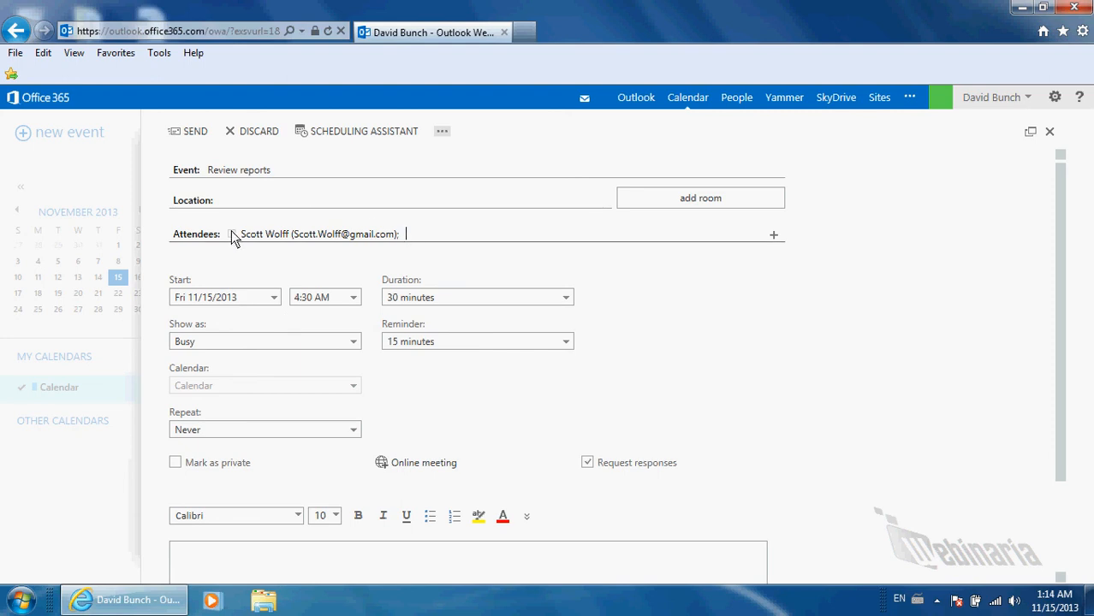
left_click_drag(434, 231, 232, 228)
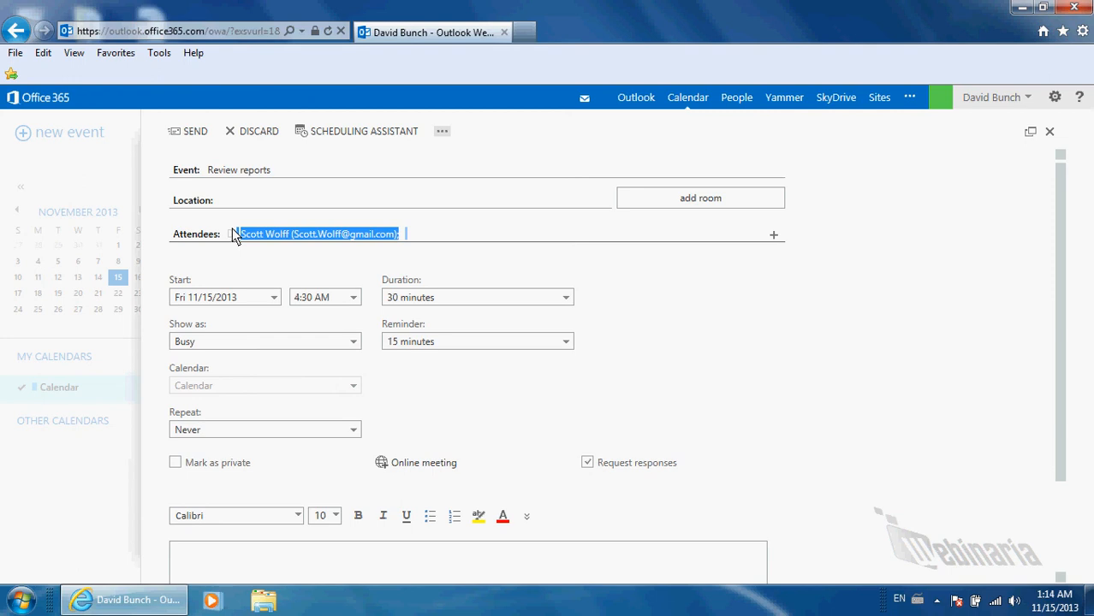
key("BackSpace")
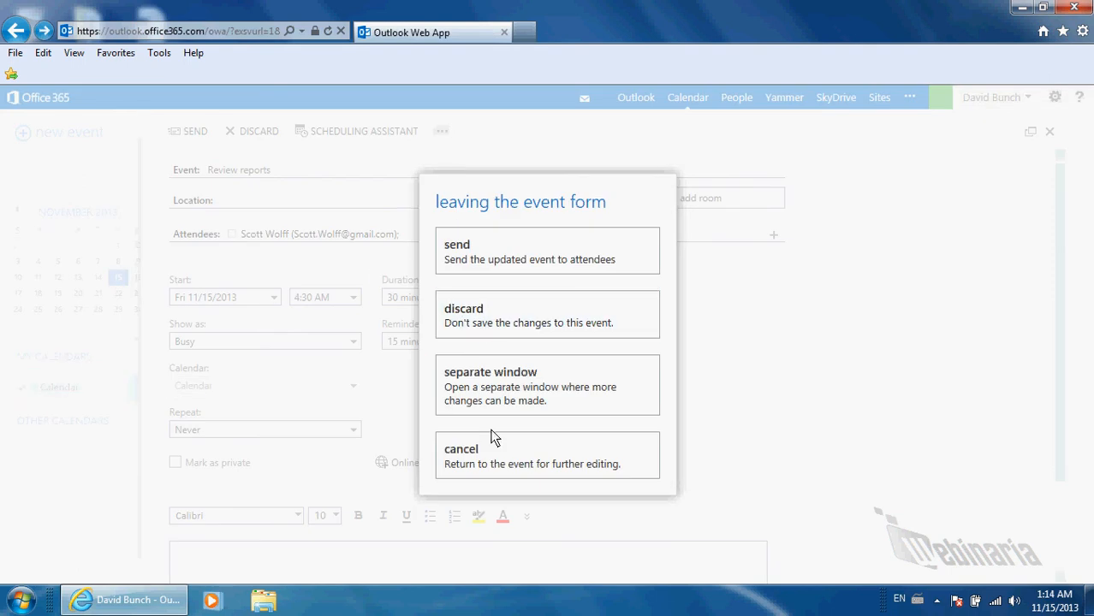
left_click(496, 447)
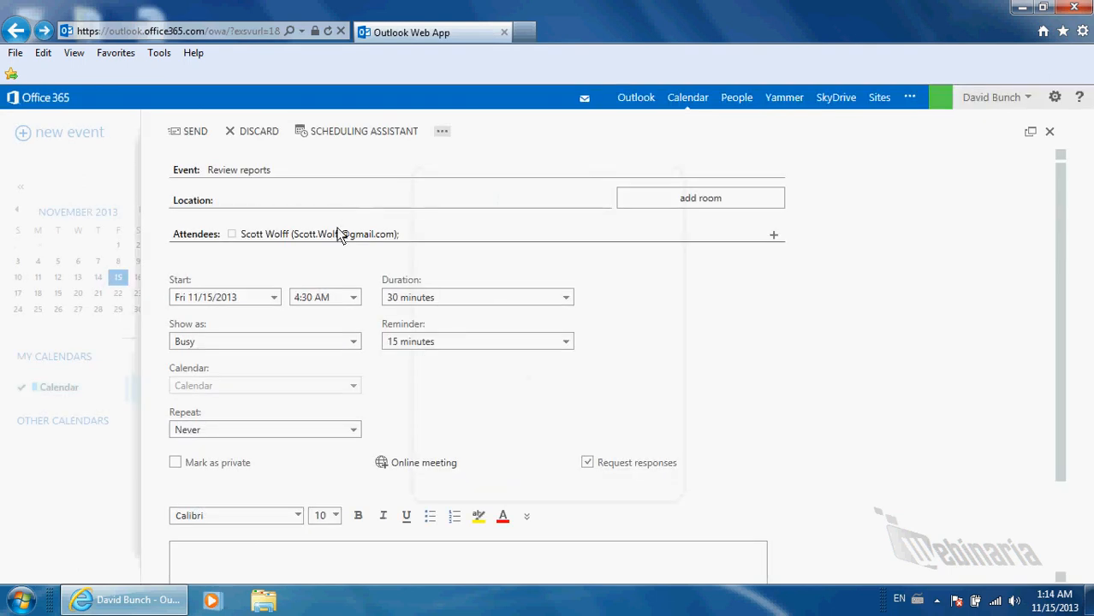
View that attendee's contact card, then remove them from the event
left_click(340, 233)
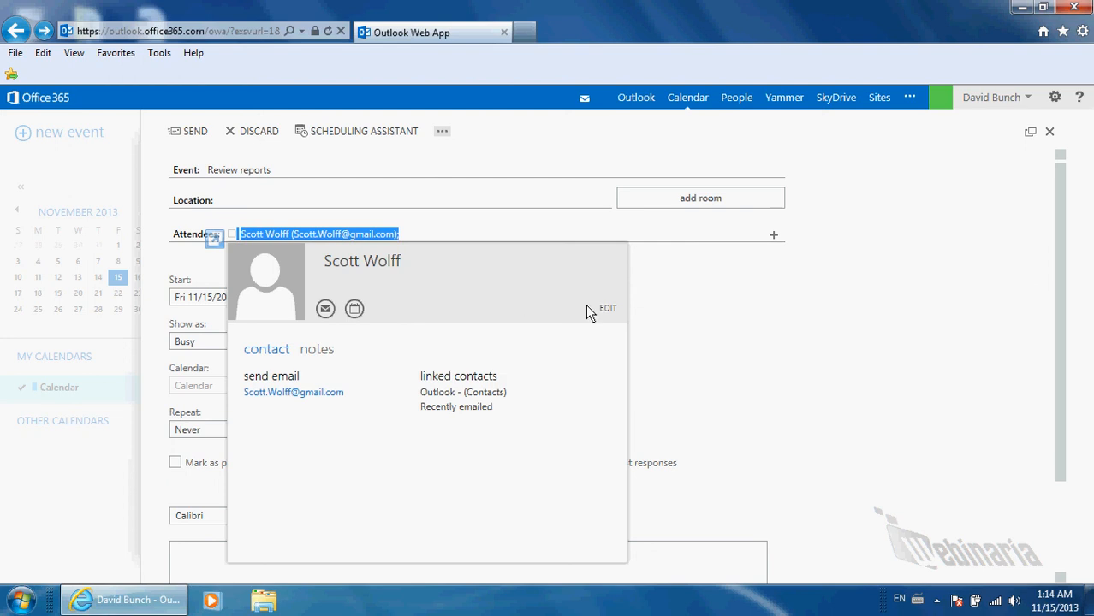
right_click(378, 236)
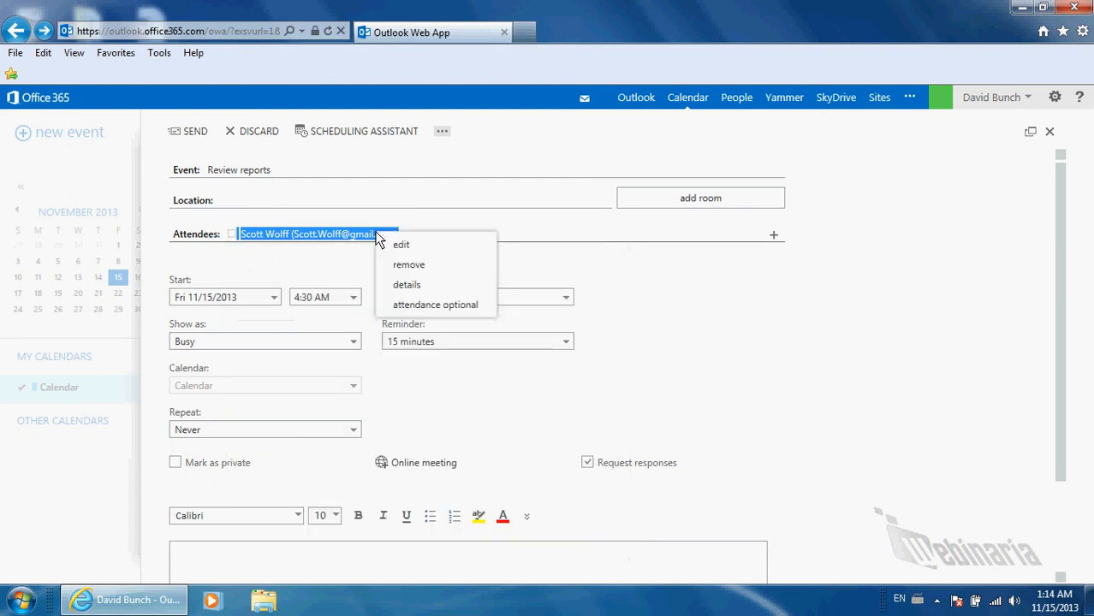
left_click(403, 265)
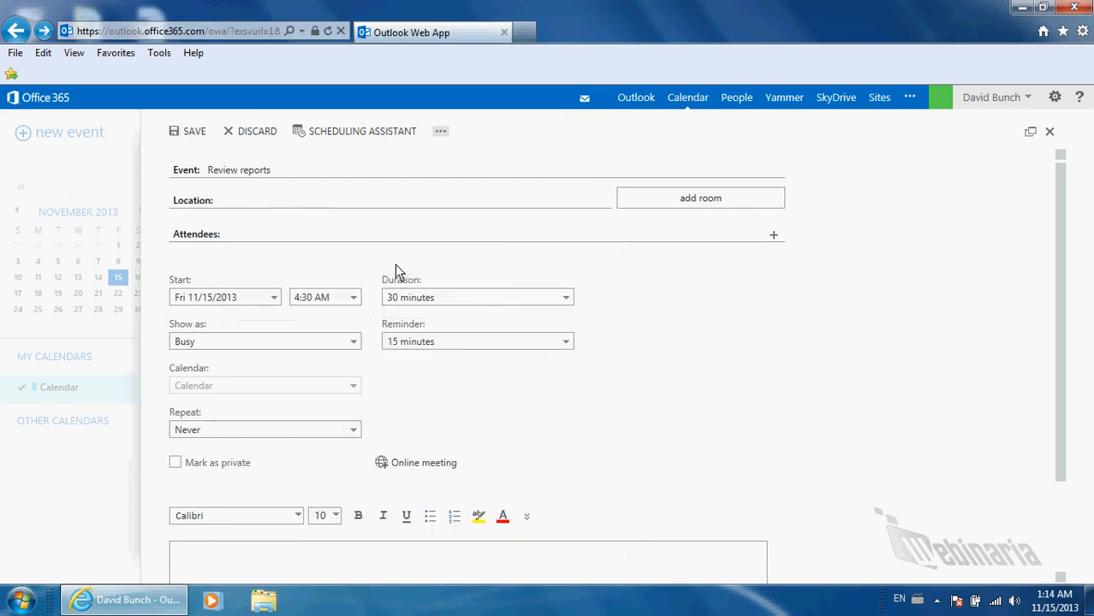
Add a colleague as attendee and compare both attendees' Friday availability in Scheduling Assistant
type("che")
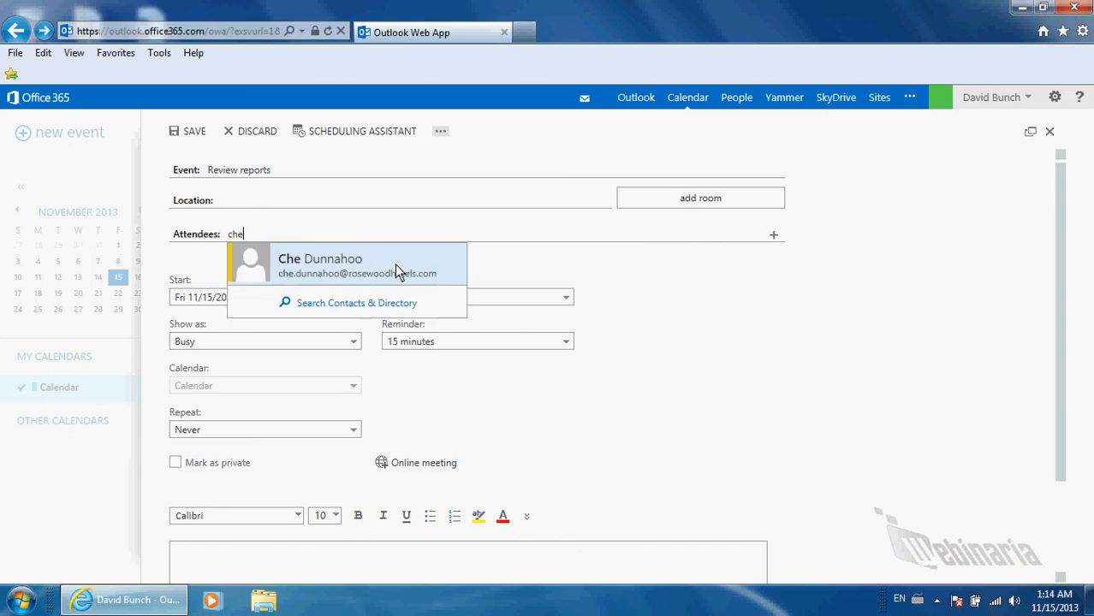
left_click(394, 264)
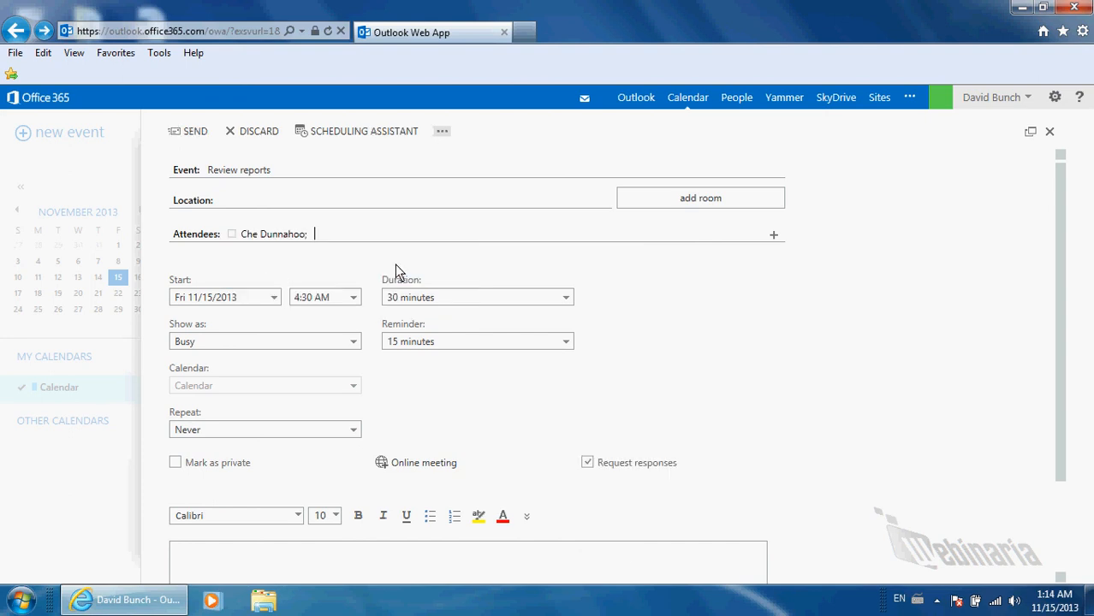
left_click(347, 135)
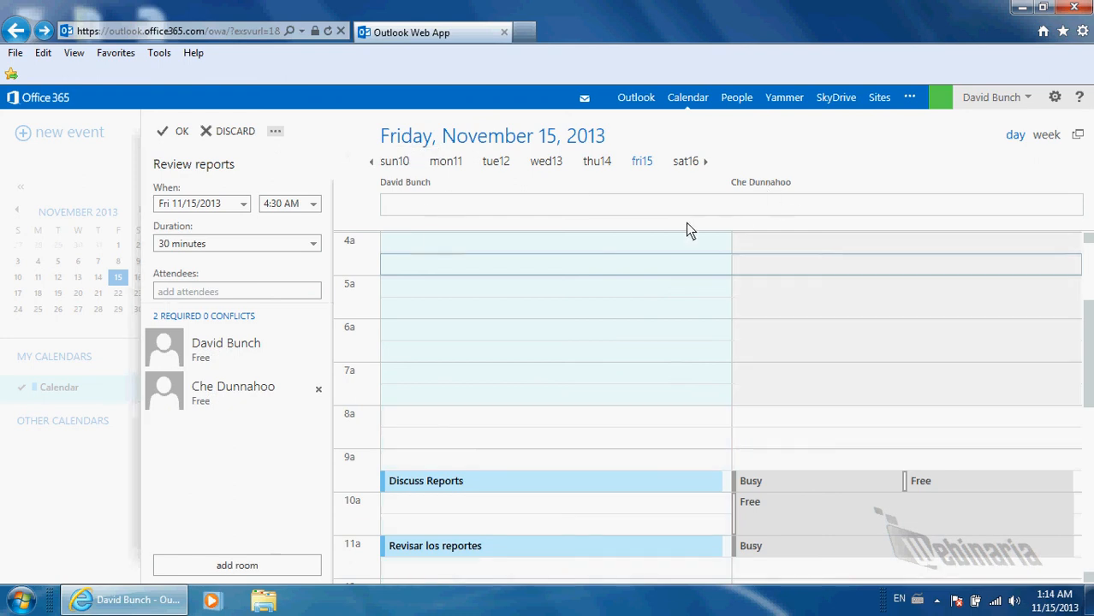
scroll(723, 381, "down", 5)
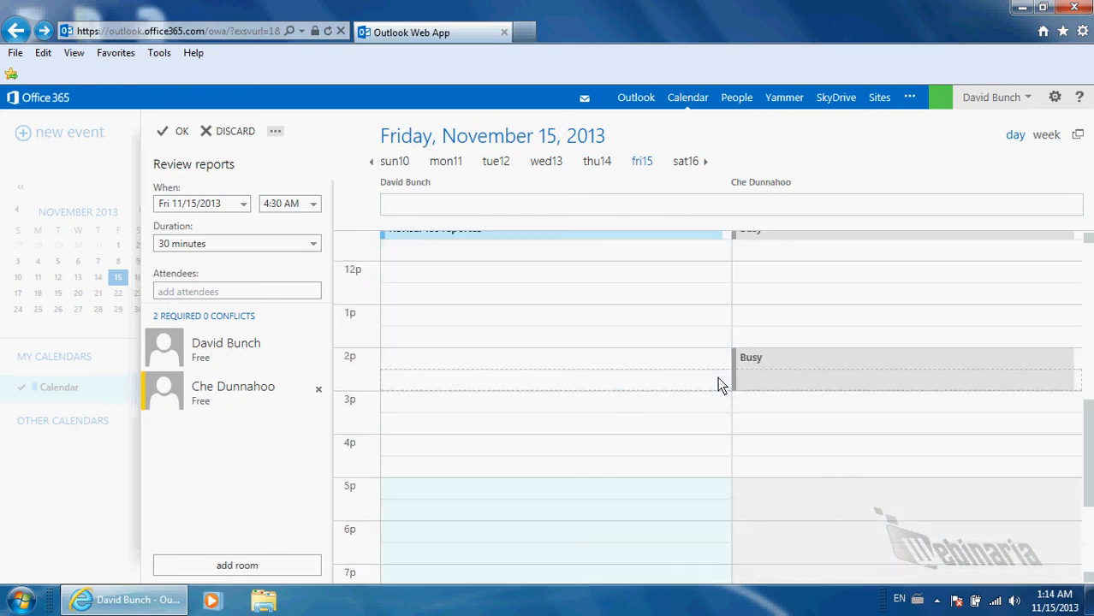
scroll(736, 342, "up", 2)
scroll(762, 452, "down", 3)
scroll(762, 452, "up", 3)
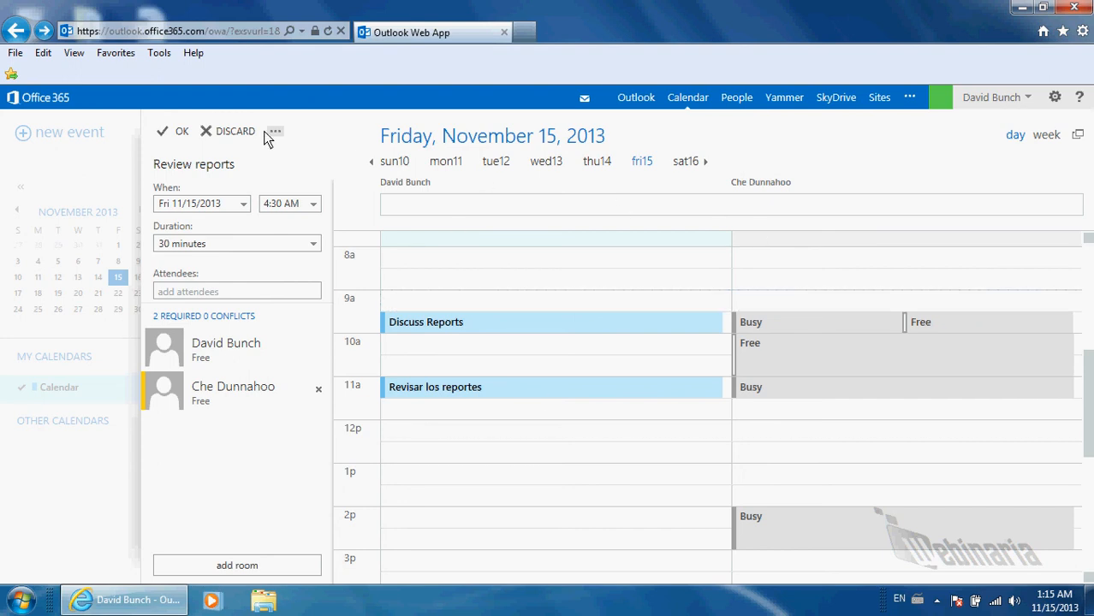
Accept the schedule, then discard the event without sending it
left_click(178, 137)
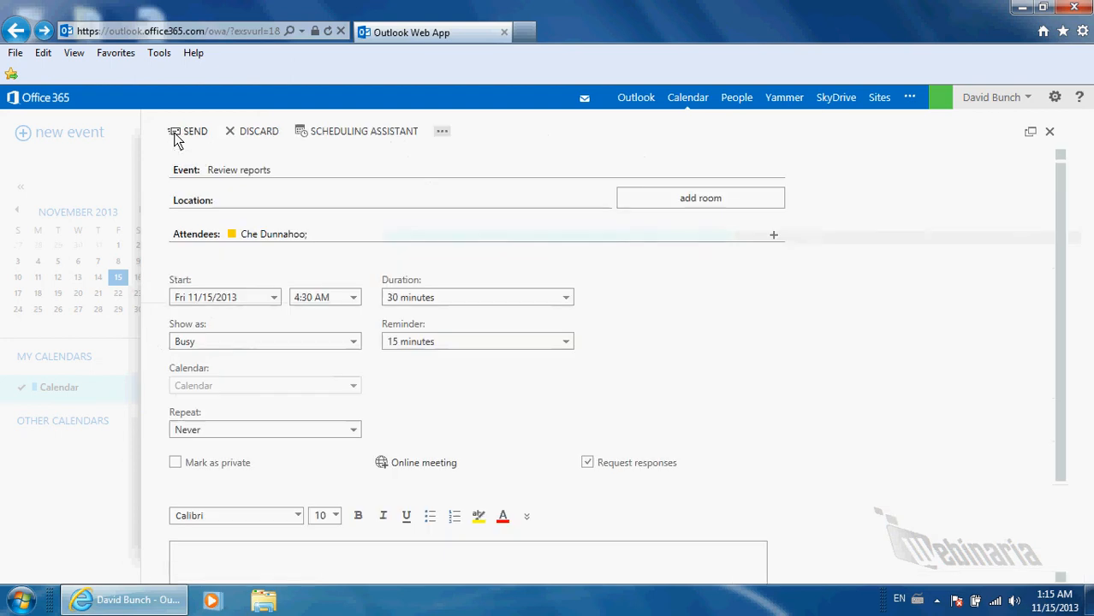
left_click(248, 131)
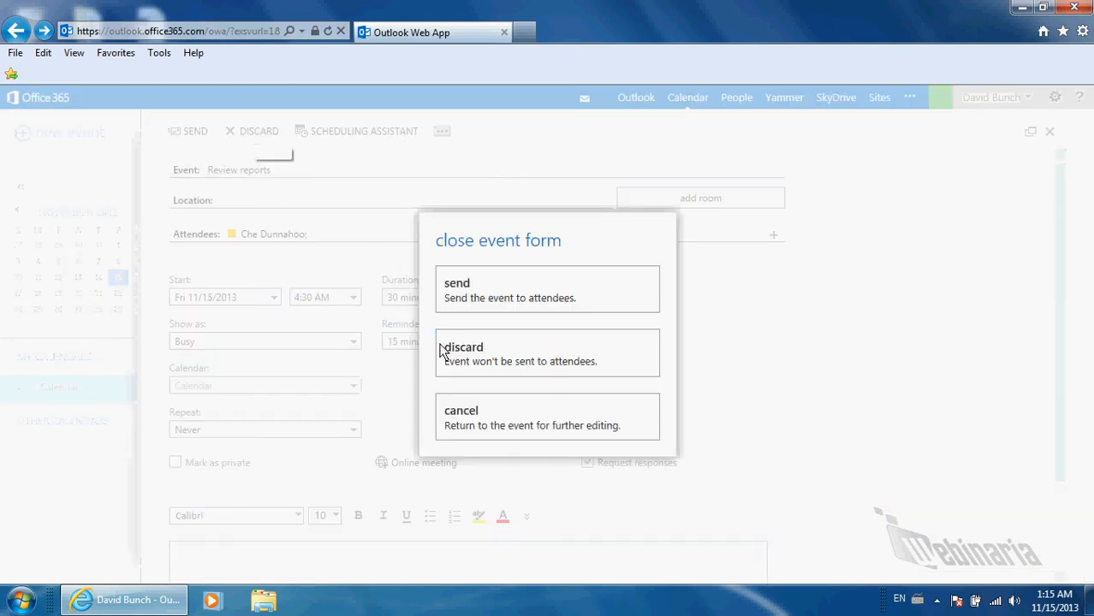
left_click(488, 357)
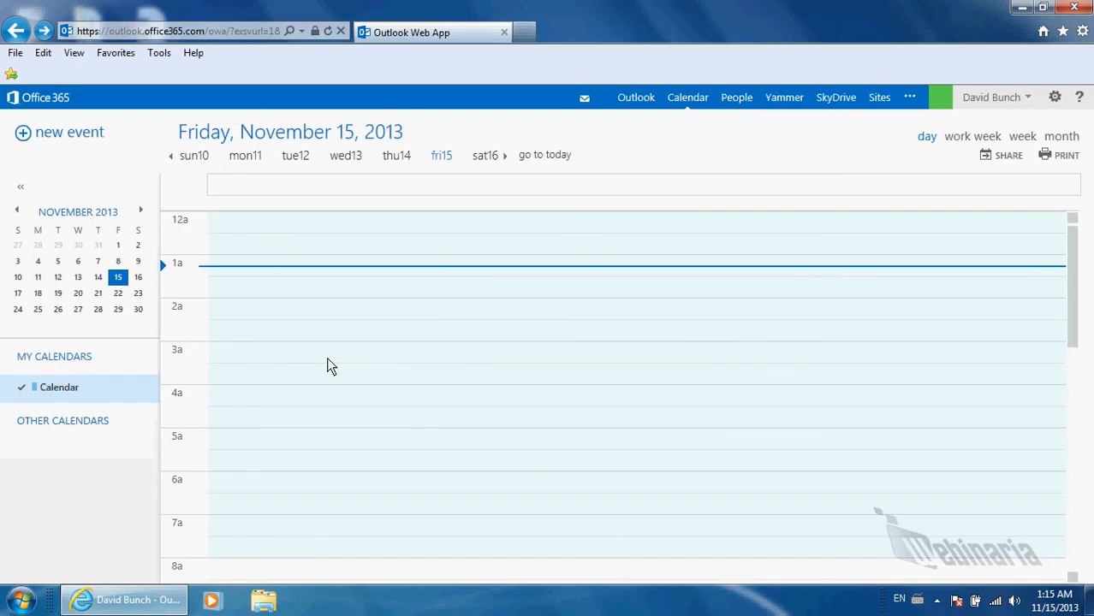
Show Tuesday, November 19 and pick the 12:30 and 2 pm time slots
left_click(58, 295)
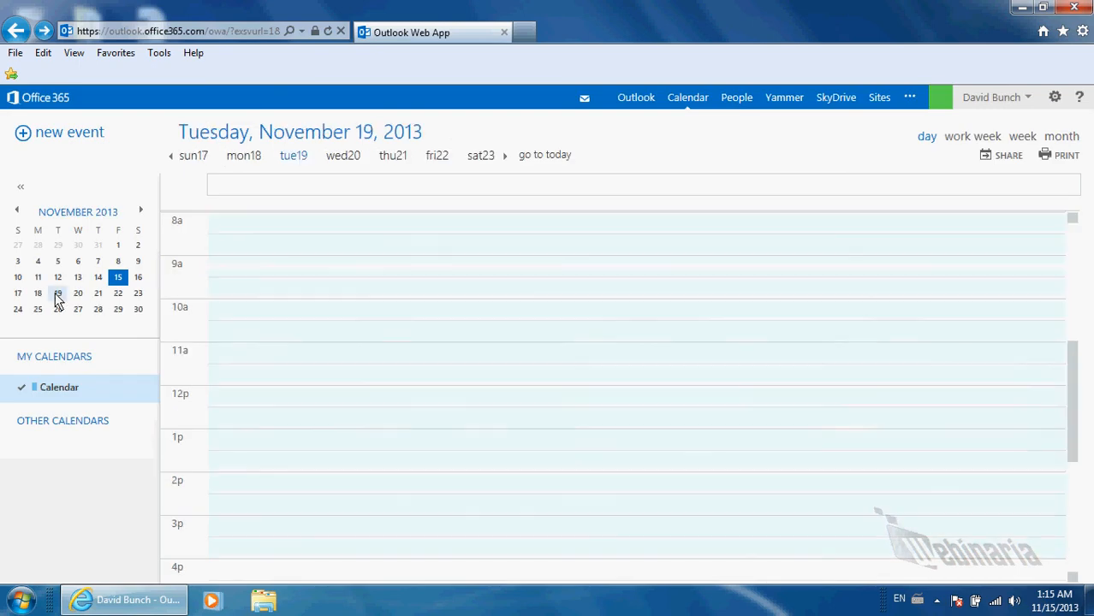
left_click(260, 416)
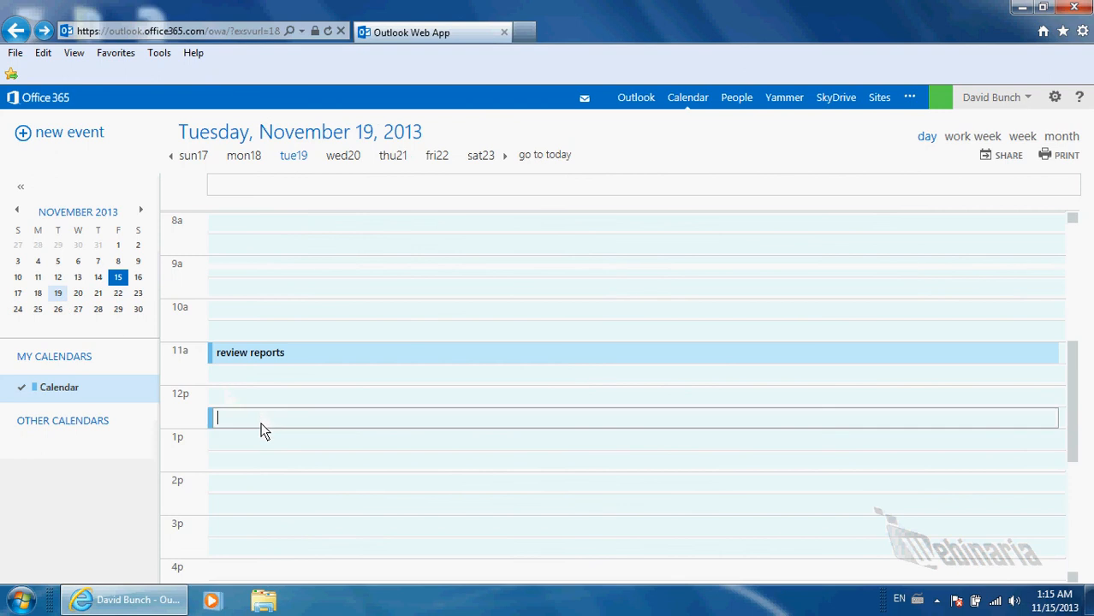
left_click(274, 492)
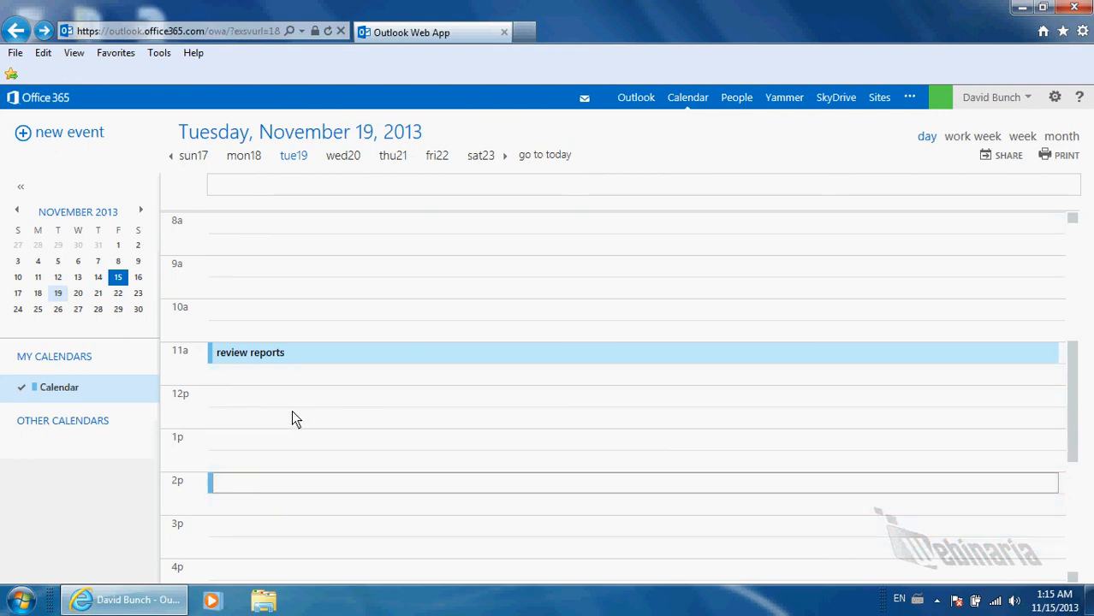
In People, start a blank new contact, discard it, and return to the inbox
left_click(729, 99)
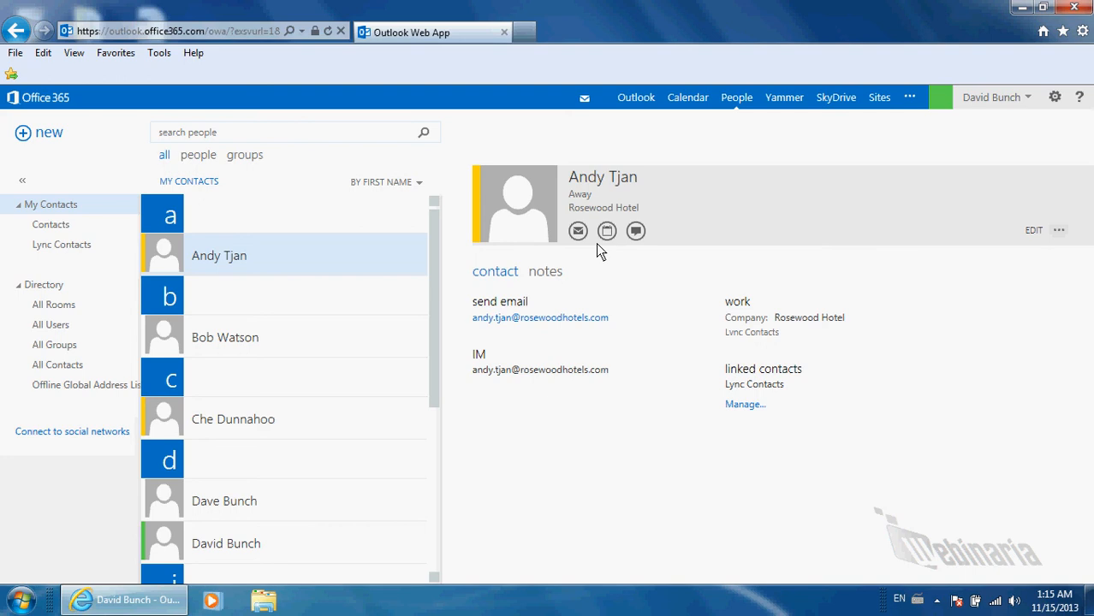
left_click(49, 137)
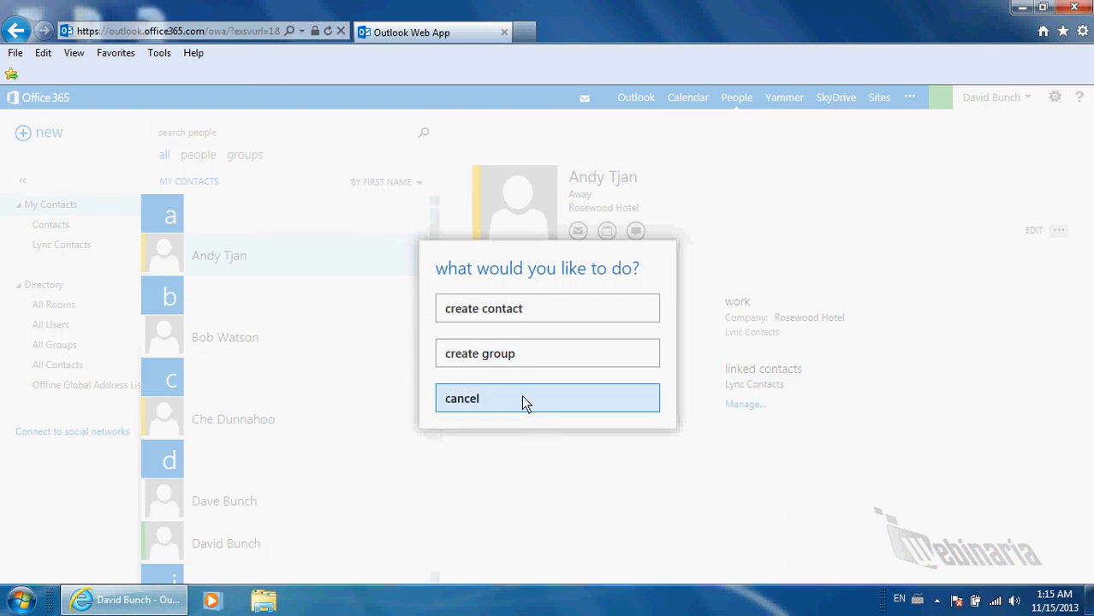
left_click(504, 311)
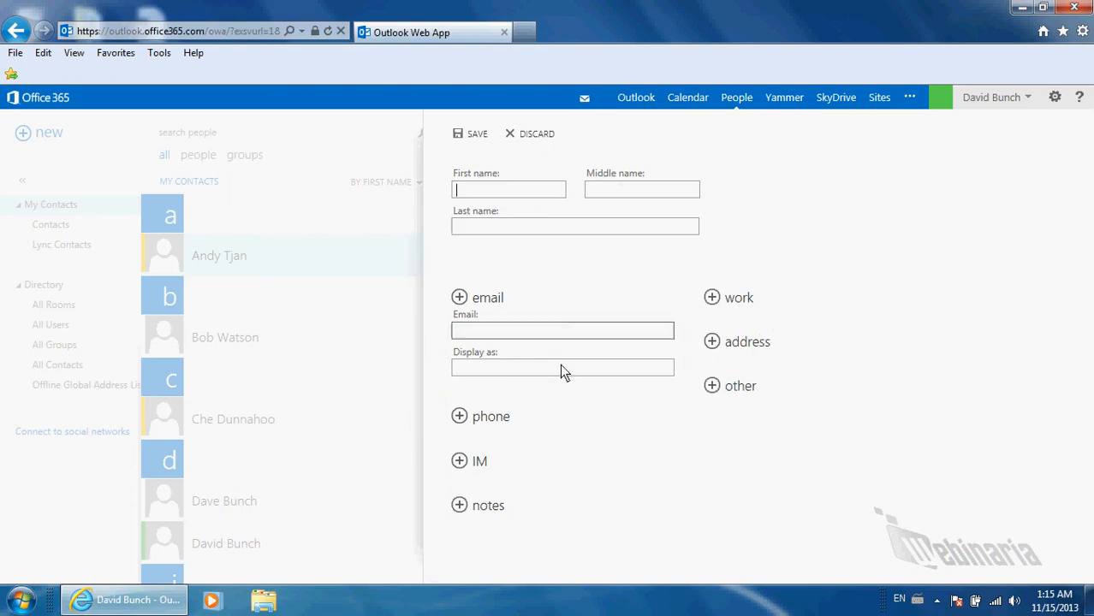
left_click(533, 137)
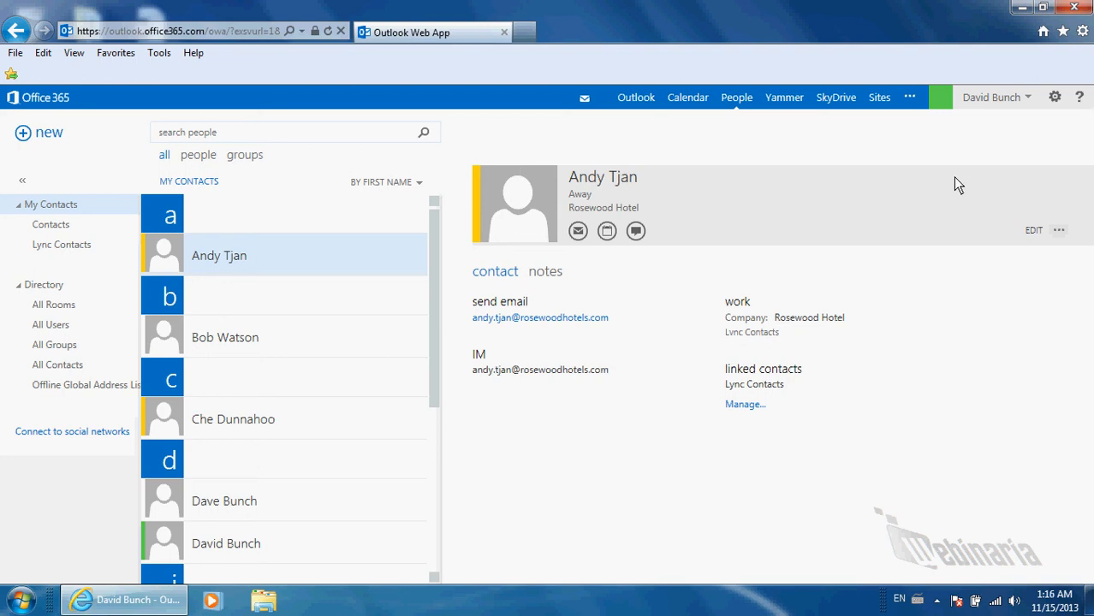
left_click(636, 98)
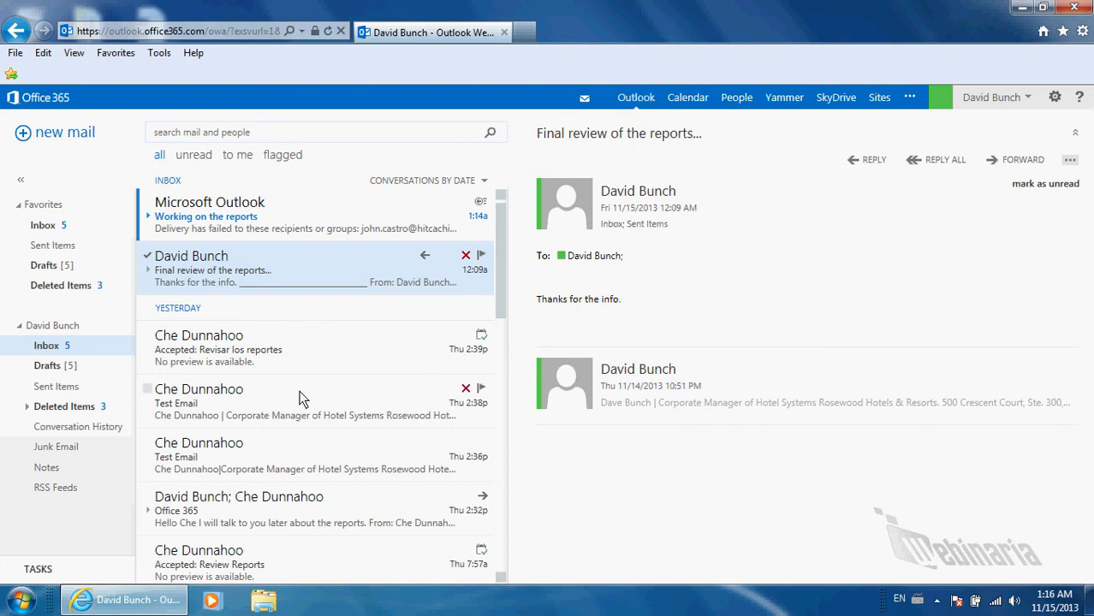
Open the Test Email message and copy its sender's full signature block
left_click(289, 353)
left_click(275, 420)
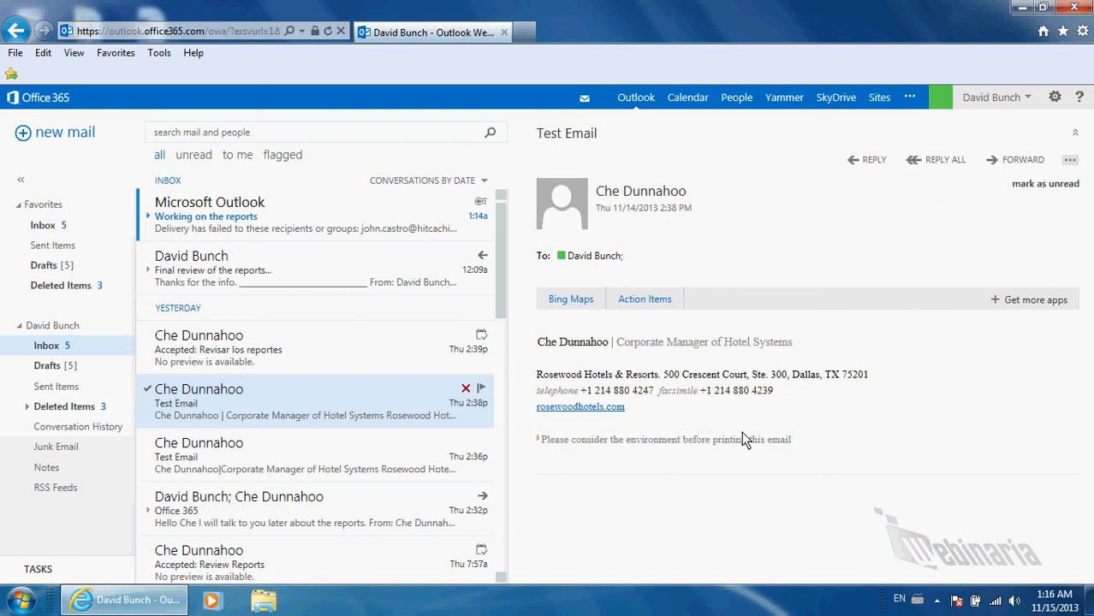
mouse_move(823, 438)
left_mouse_down()
mouse_move(562, 394)
mouse_move(525, 345)
left_mouse_up()
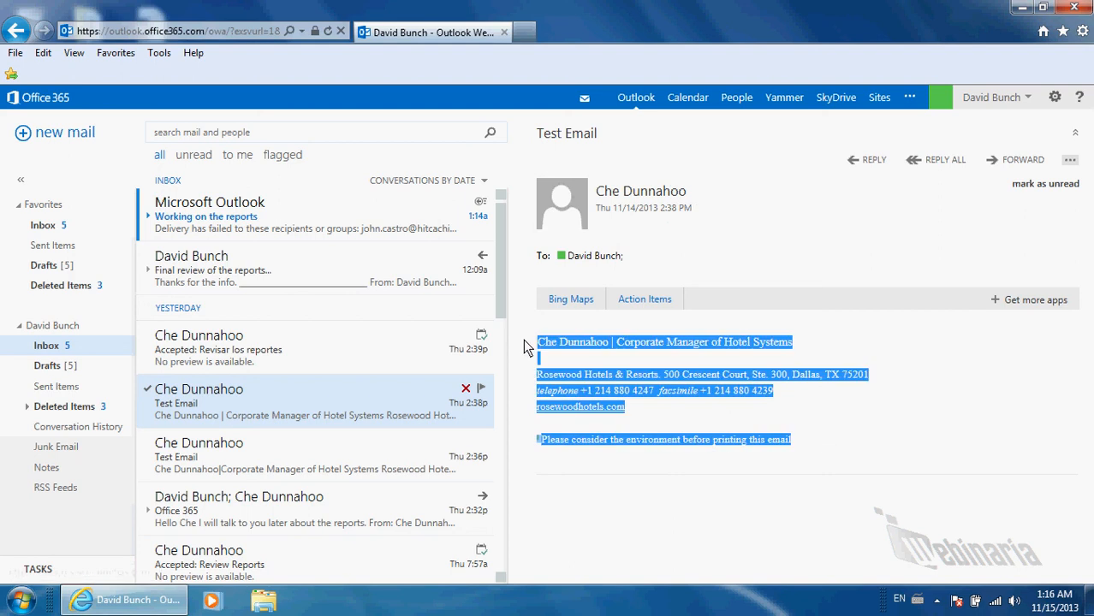
right_click(570, 348)
left_click(624, 69)
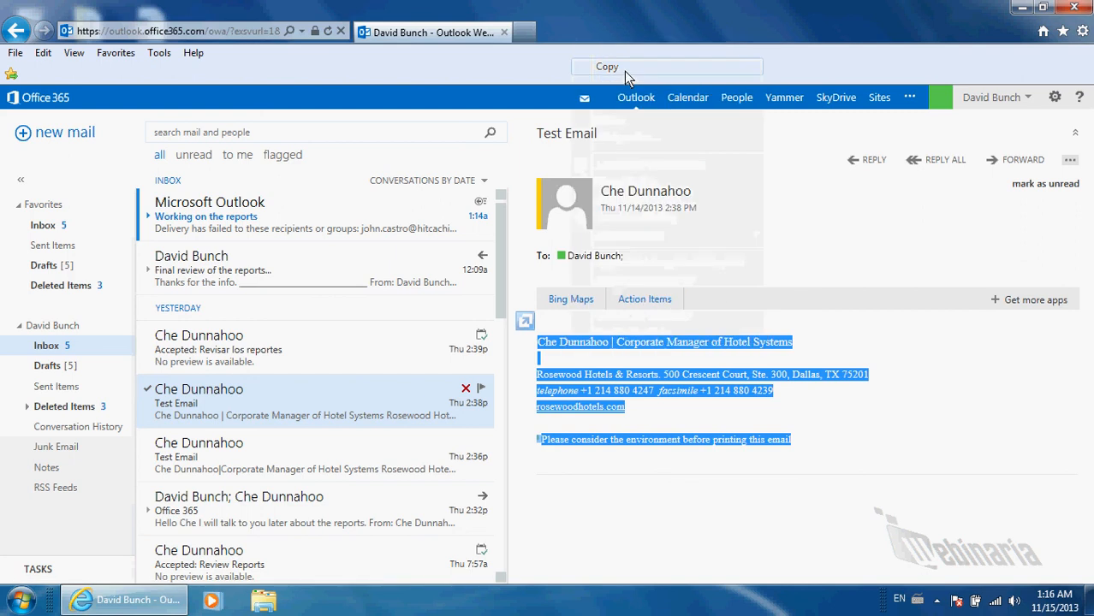
Go to Options from the gear menu and show the mail settings page
left_click(1060, 104)
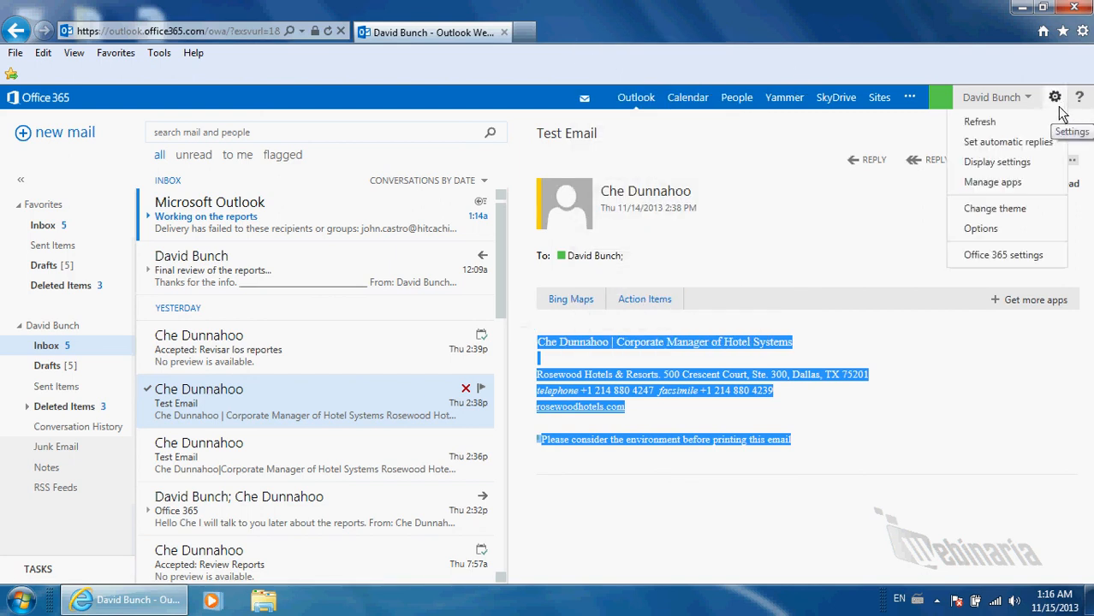
left_click(996, 234)
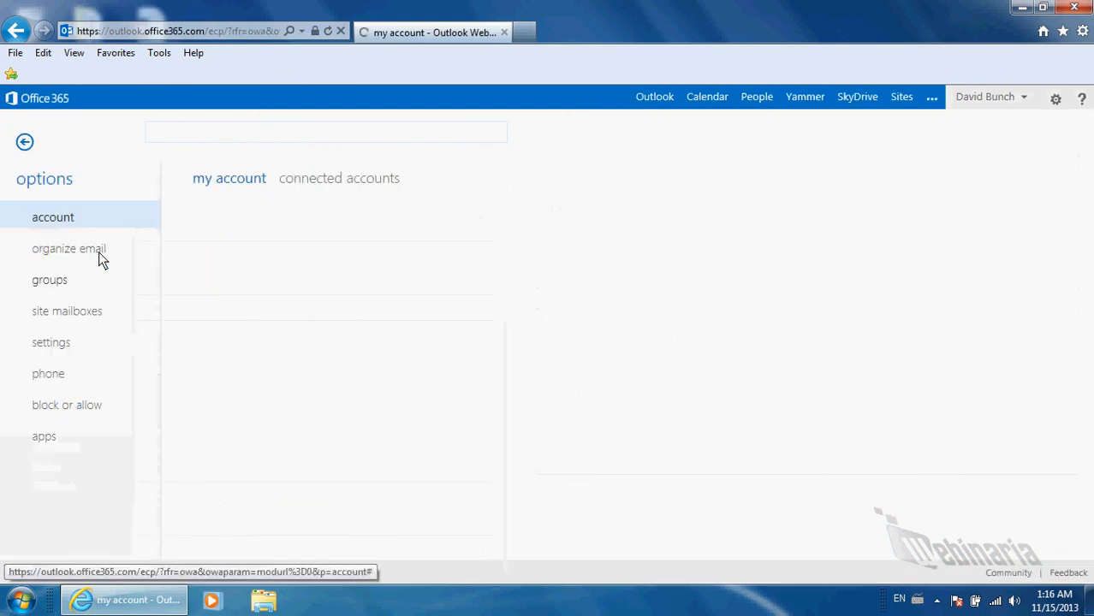
left_click(59, 351)
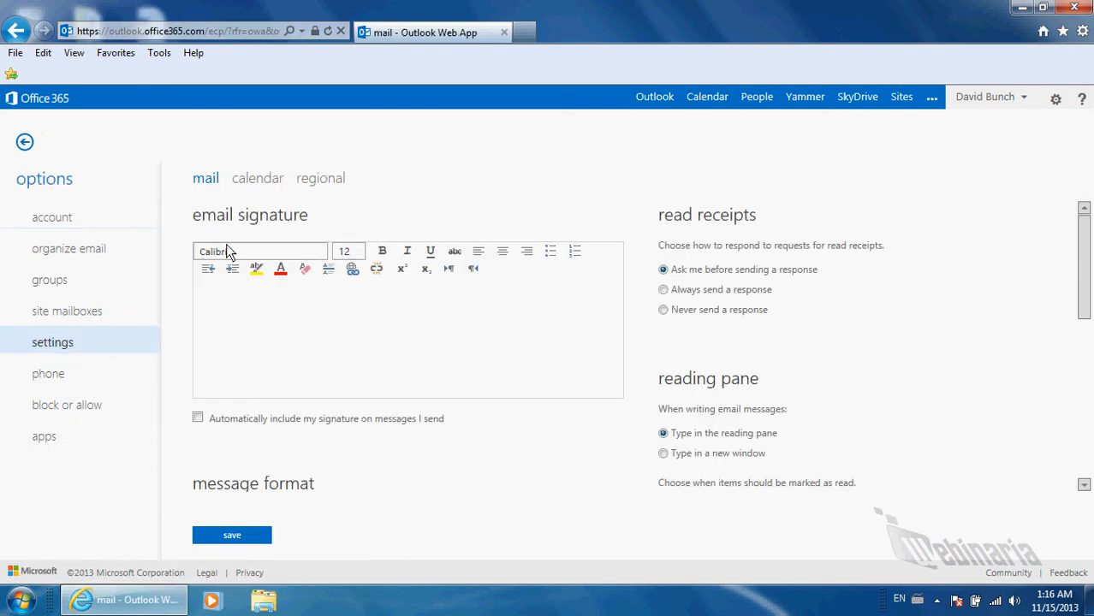
Paste the signature, swap in your own name and 'Fun' for 'Hotel Systems', and auto-include it
left_click(221, 299)
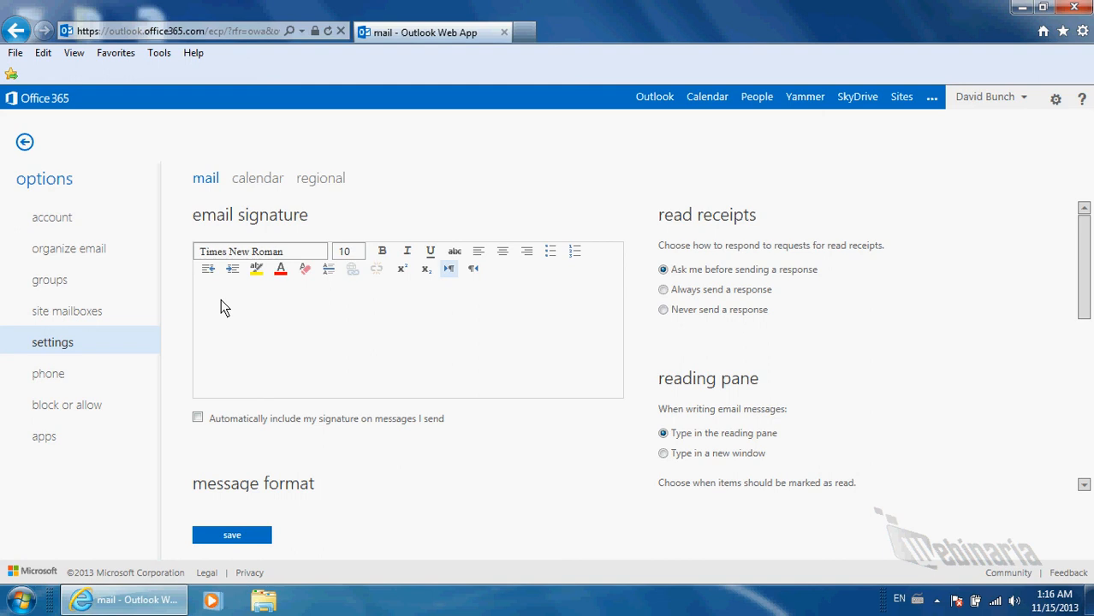
key("ctrl+v")
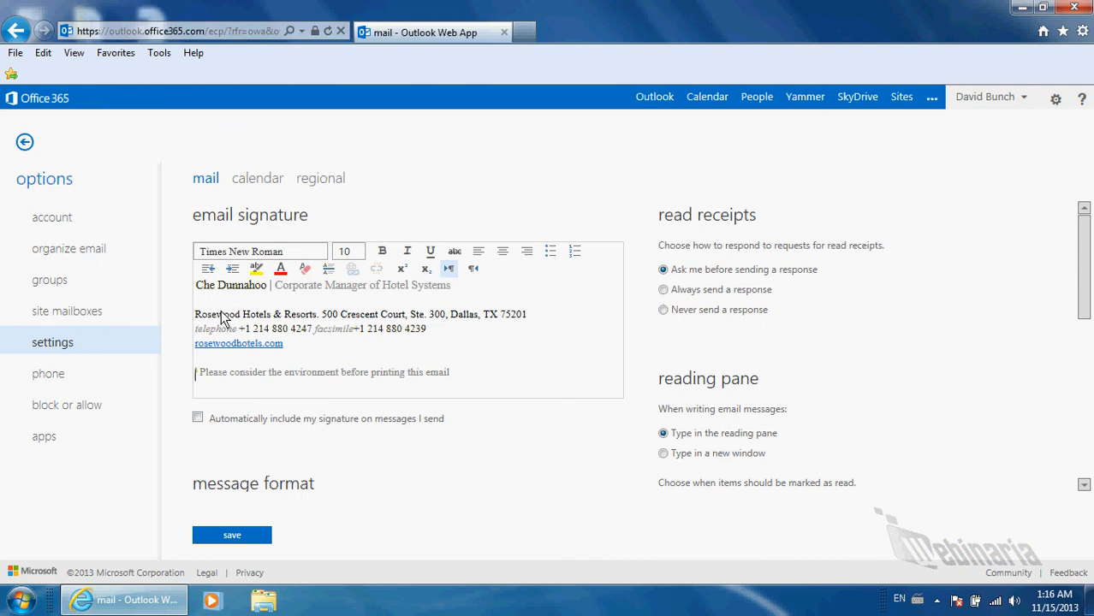
left_click_drag(267, 286, 200, 291)
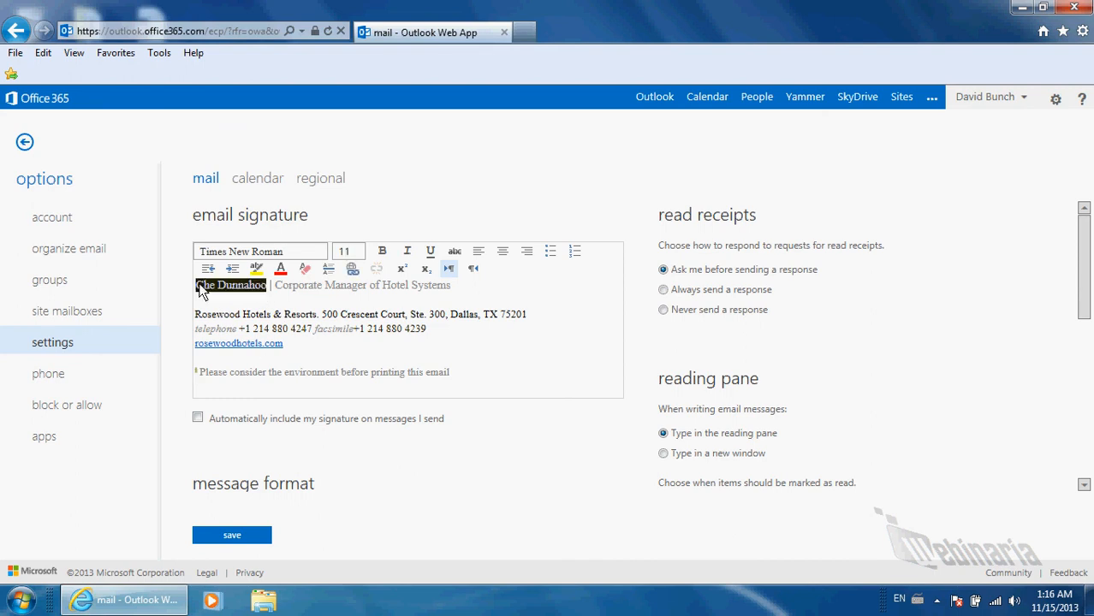
type("Dave Bunch")
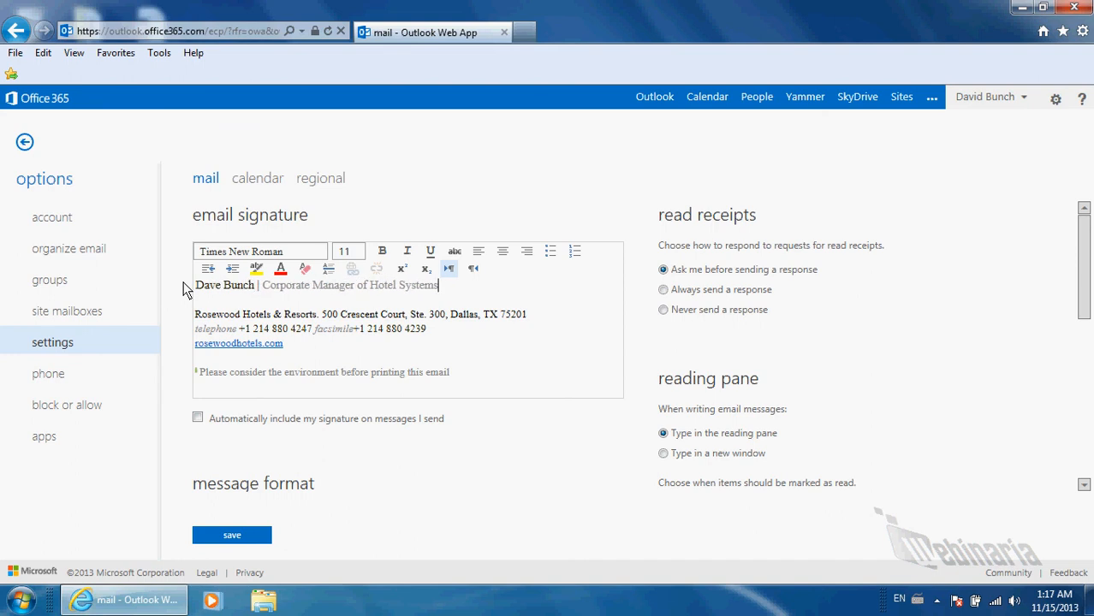
key("ctrl+shift+Left")
key("ctrl+shift+Left")
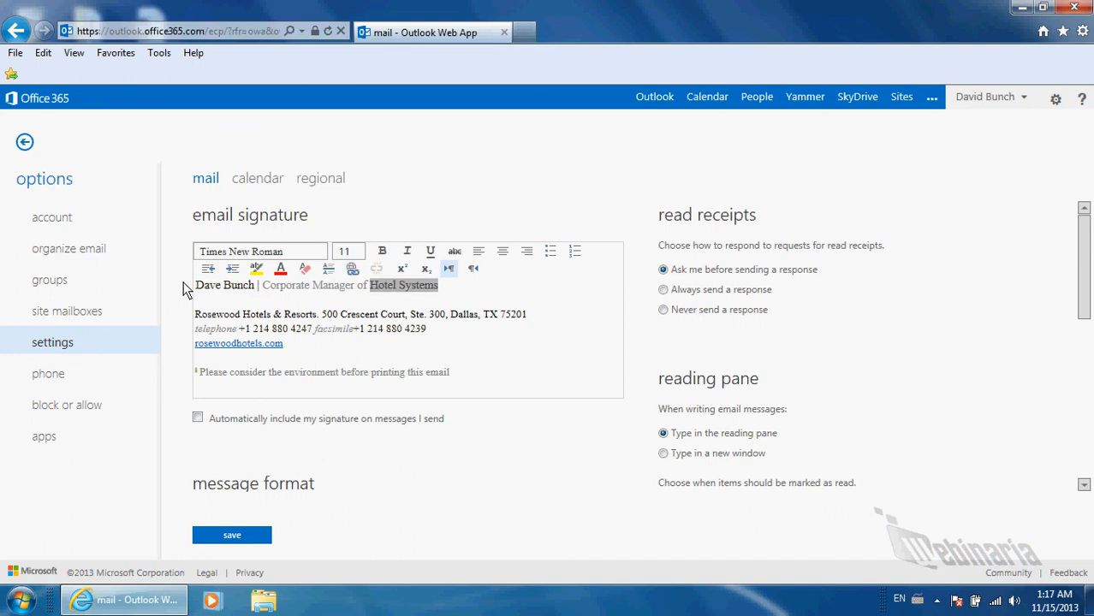
type("Fun")
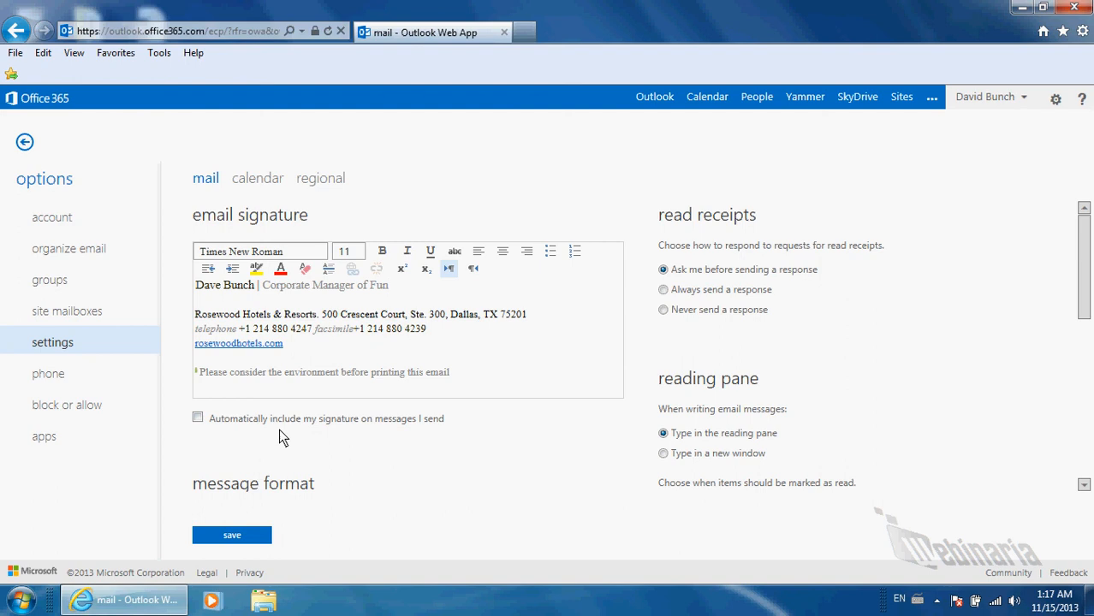
left_click(199, 419)
Set the default message font to Times New Roman, size 12
scroll(394, 479, "down", 3)
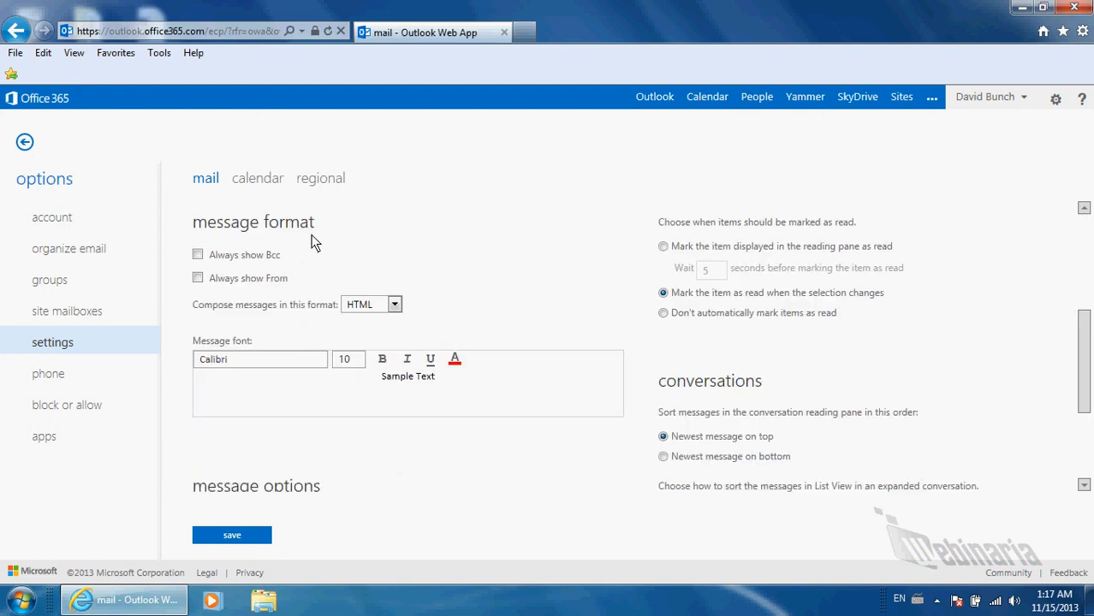
left_click(320, 360)
left_click_drag(329, 349, 318, 450)
left_click(281, 403)
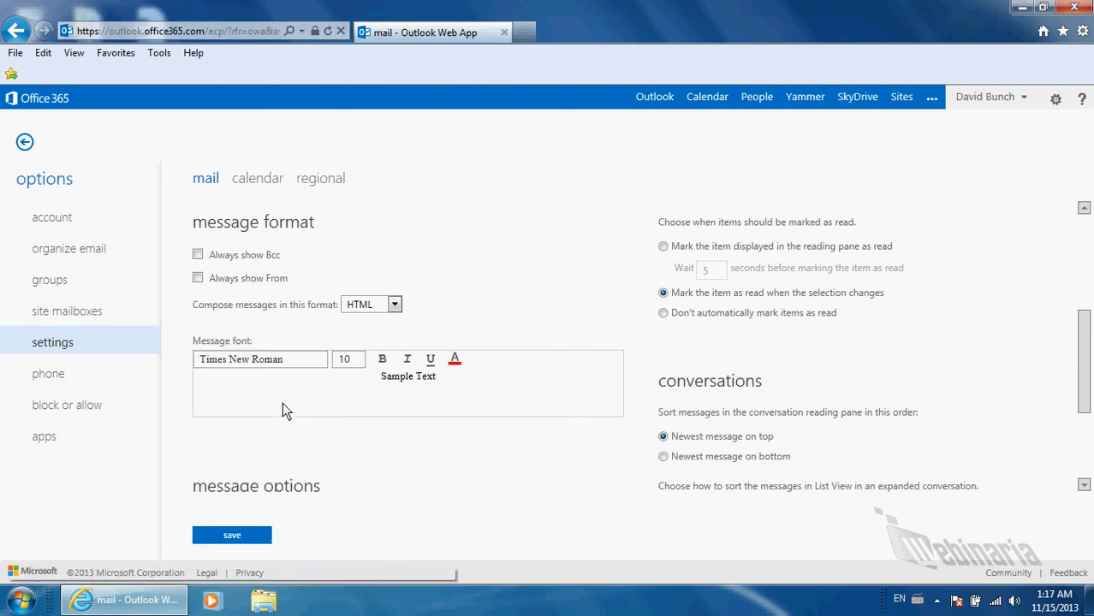
left_click(344, 359)
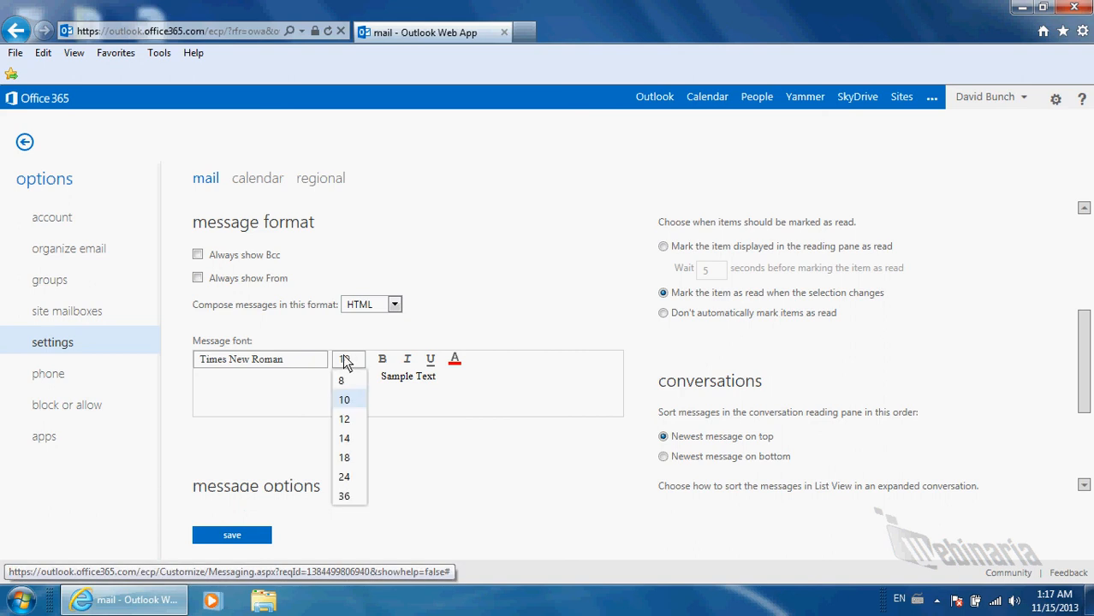
left_click(346, 420)
Make the signature's name-and-title line font size 12
scroll(332, 411, "up", 4)
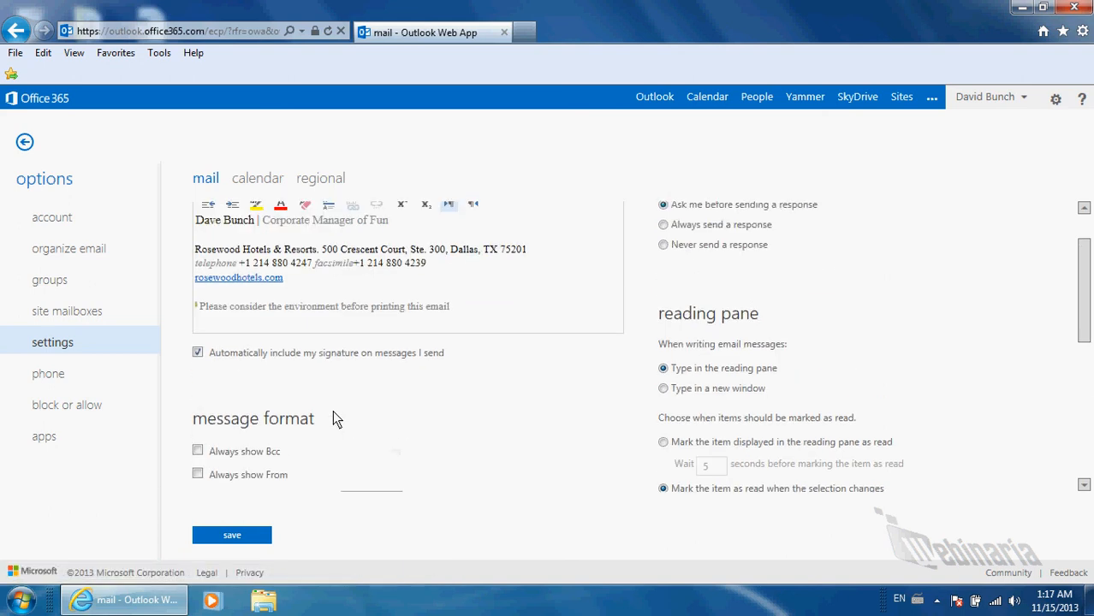
left_click_drag(416, 286, 231, 289)
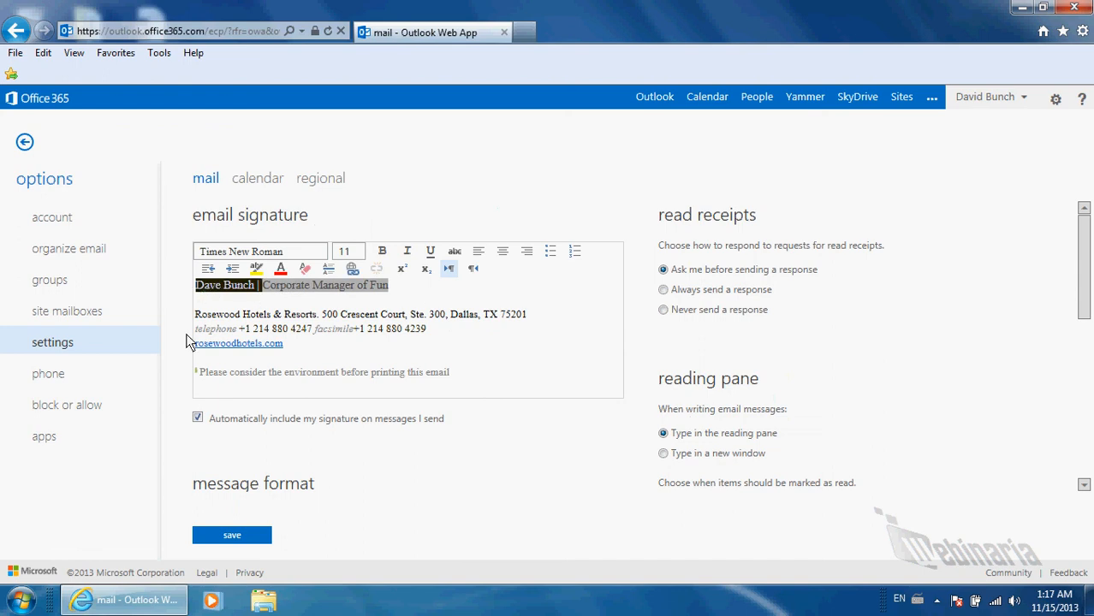
left_click(356, 252)
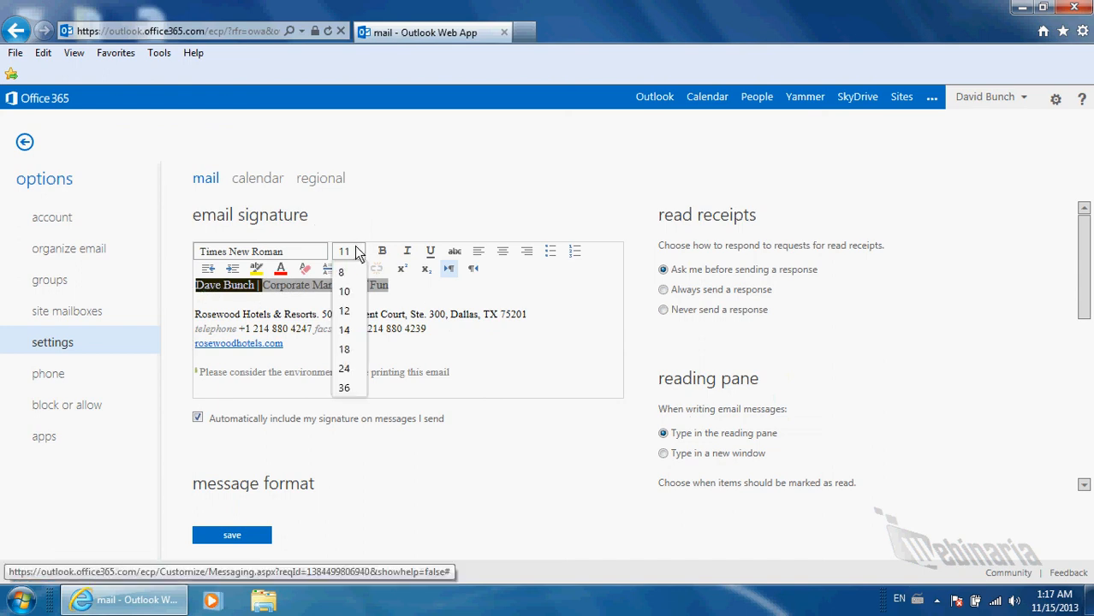
left_click(344, 311)
left_click(340, 317)
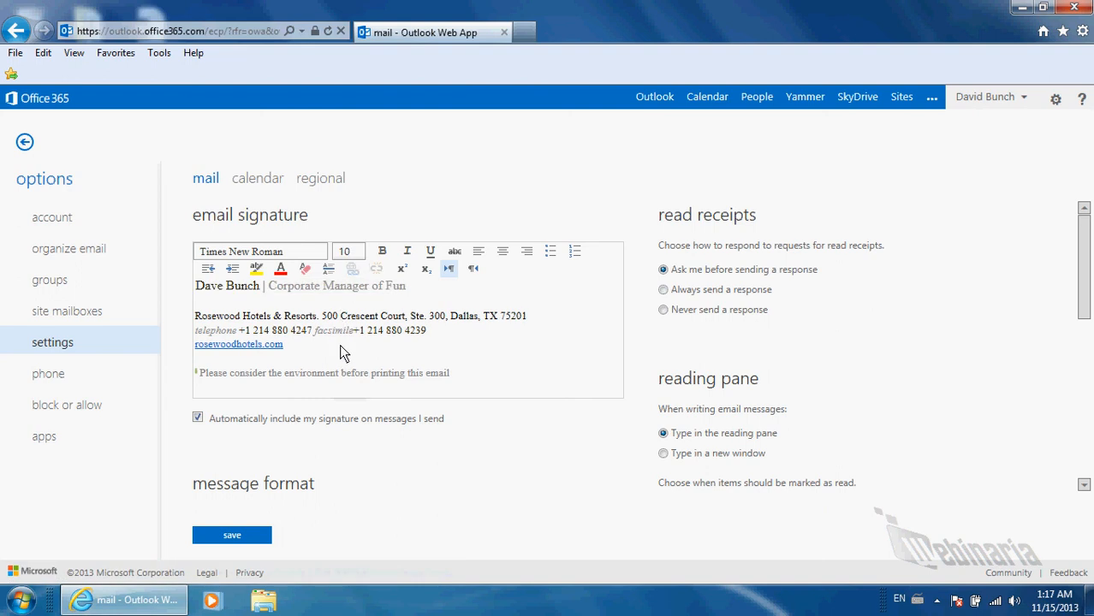
scroll(278, 350, "down", 1)
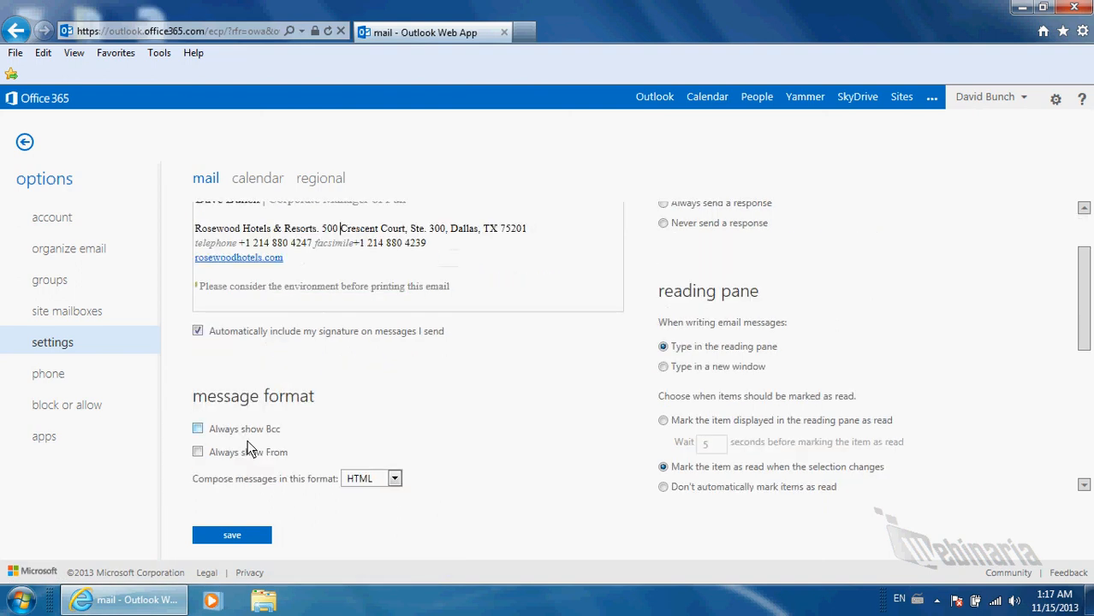
Save the mail settings and go back to the Outlook inbox
left_click(252, 537)
left_click(655, 99)
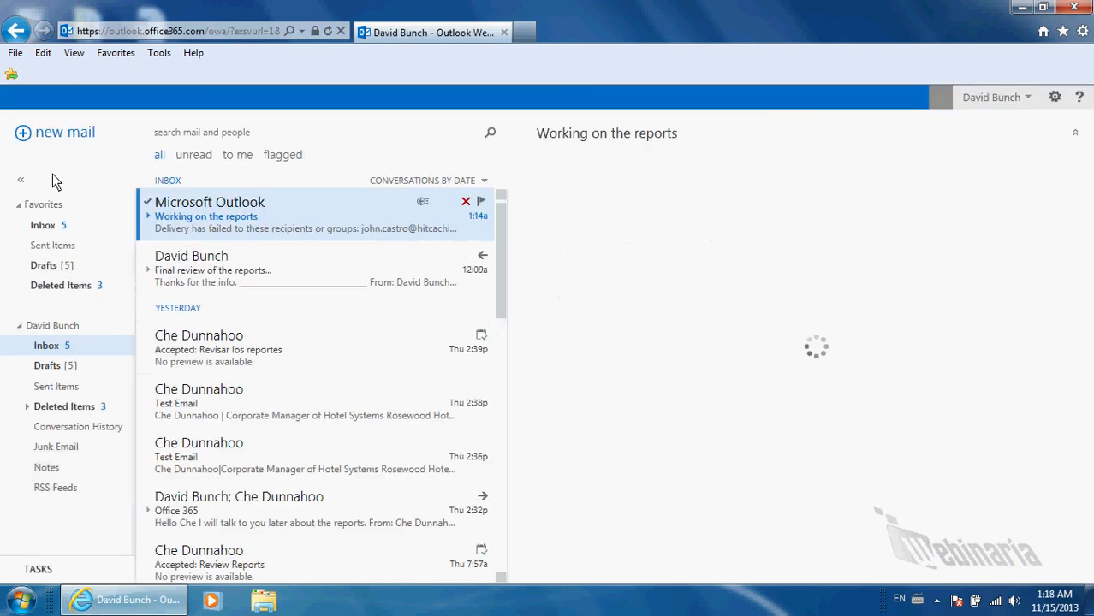
Check the signature in a new message, then visit Calendar and the People contacts list
left_click(54, 137)
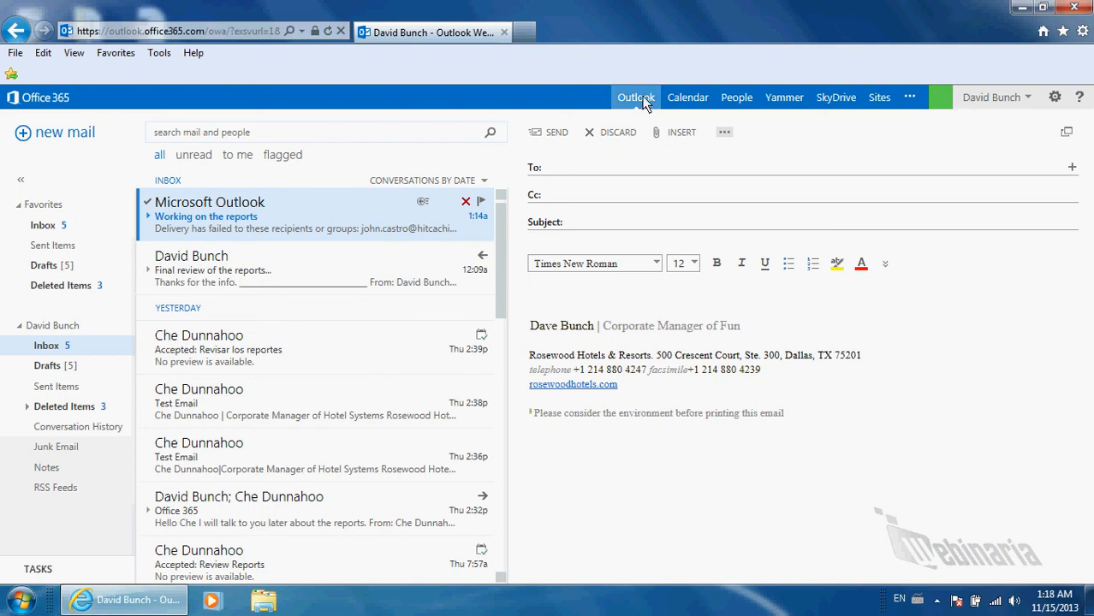
left_click(690, 103)
left_click(731, 106)
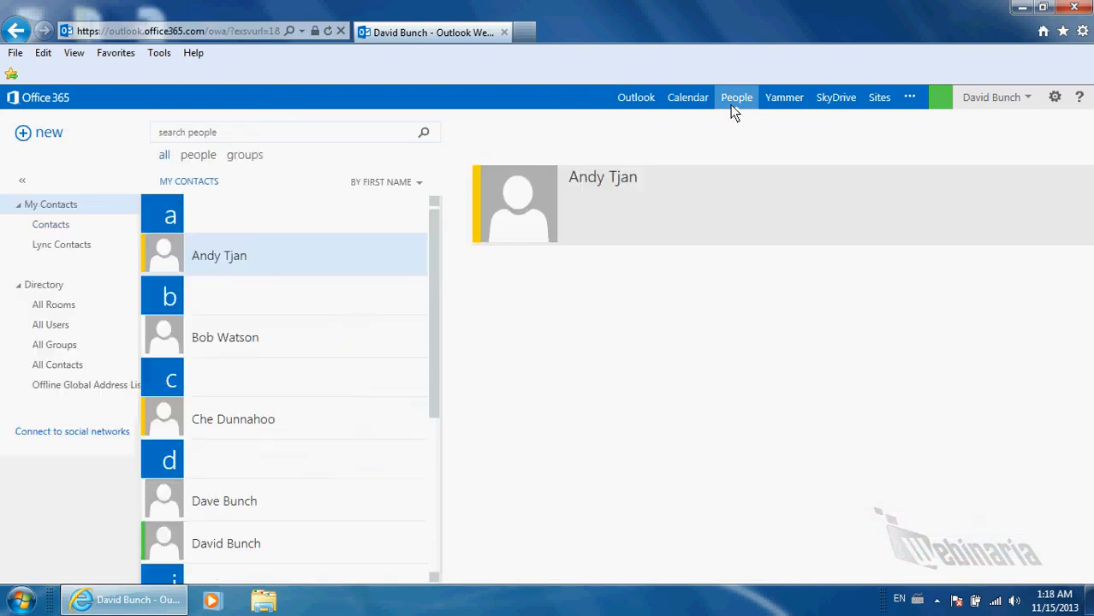